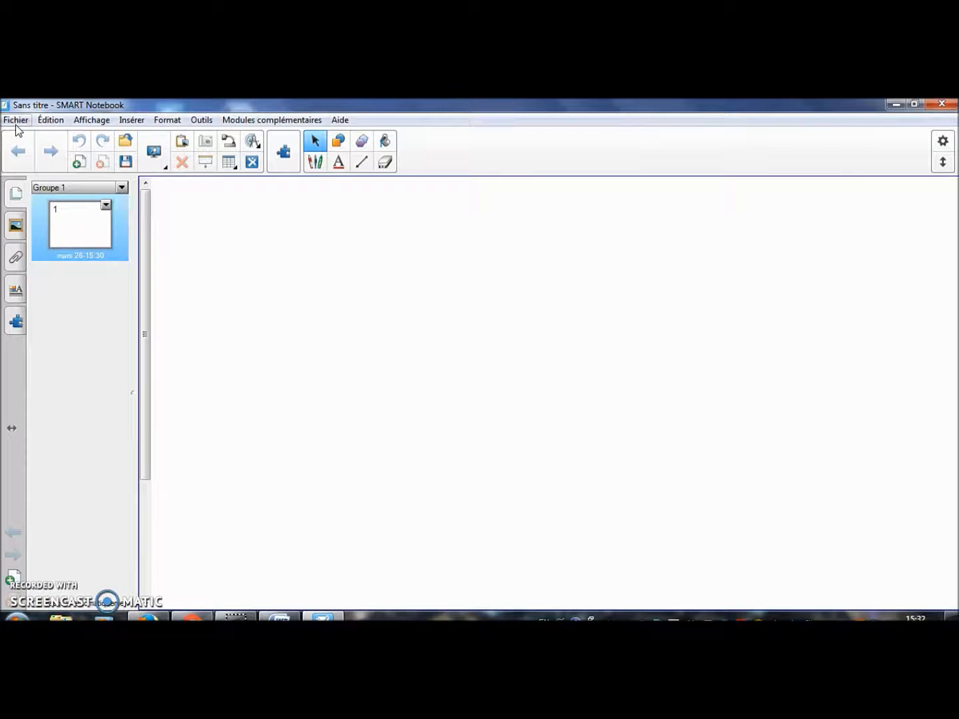
Save the untitled file under the name Projet TIC in the Documents library as a SMART Notebook file
{"action": "left_click", "coordinate": [16, 121]}
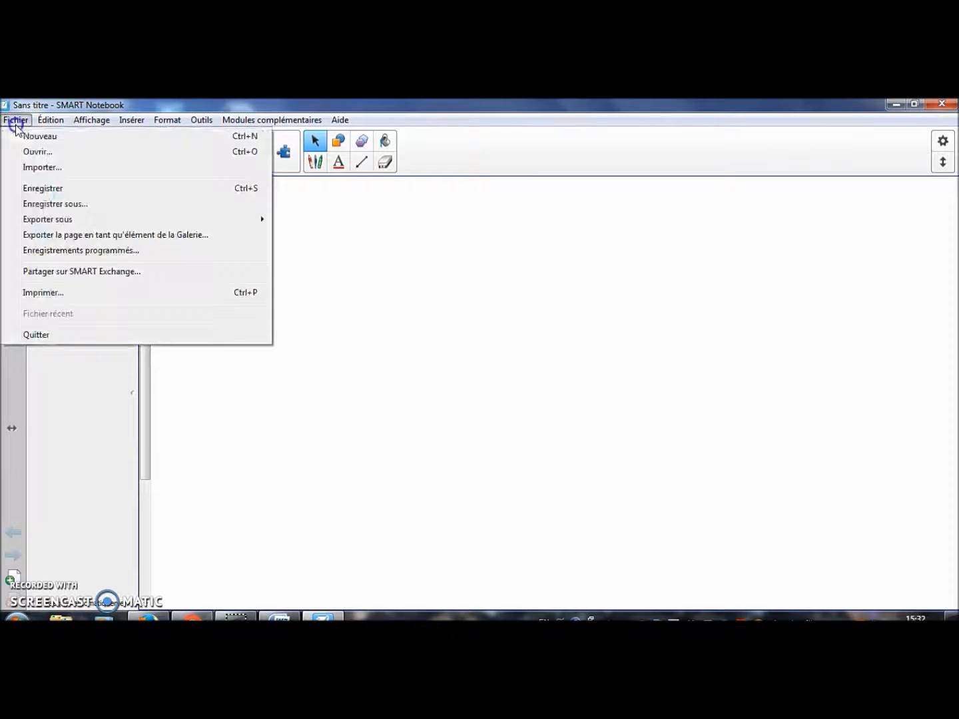
{"action": "left_click", "coordinate": [48, 204]}
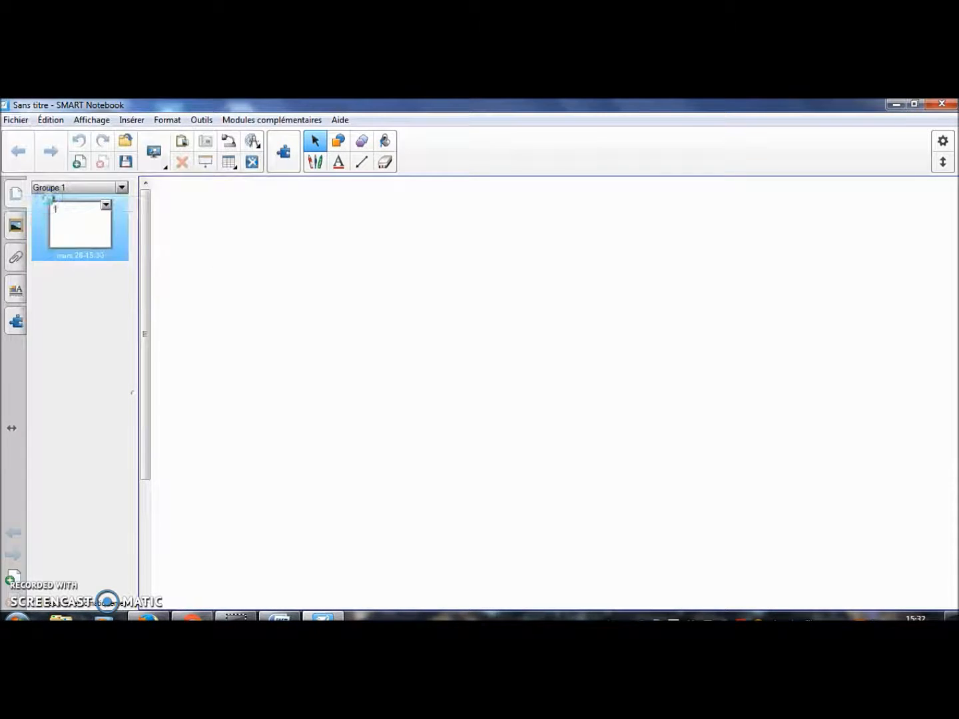
{"action": "left_click", "coordinate": [235, 391]}
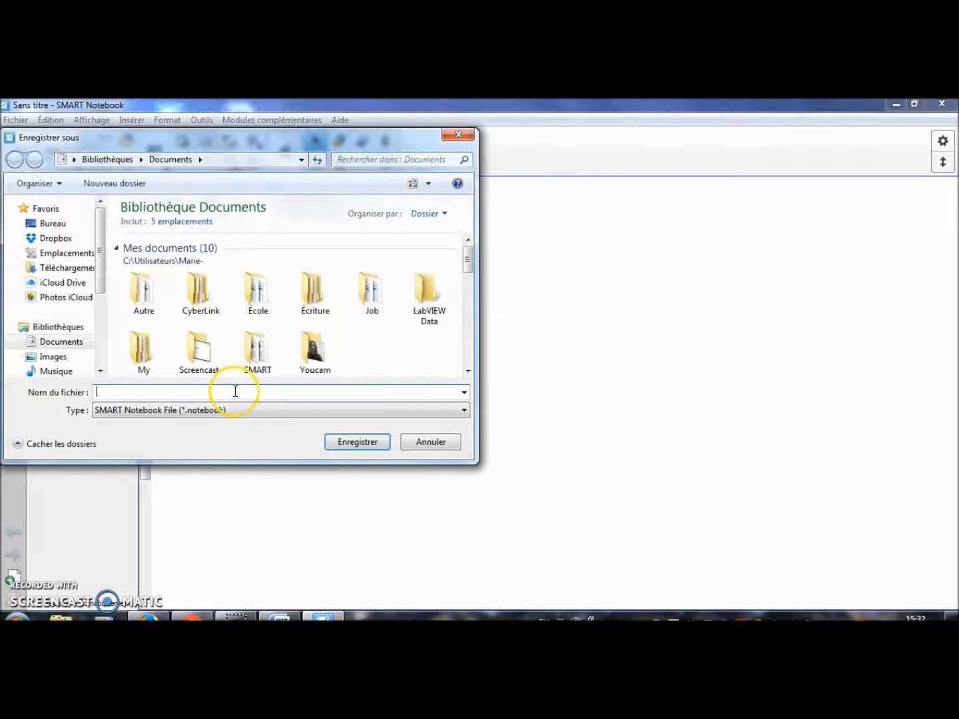
{"action": "type", "text": "Projet TIC"}
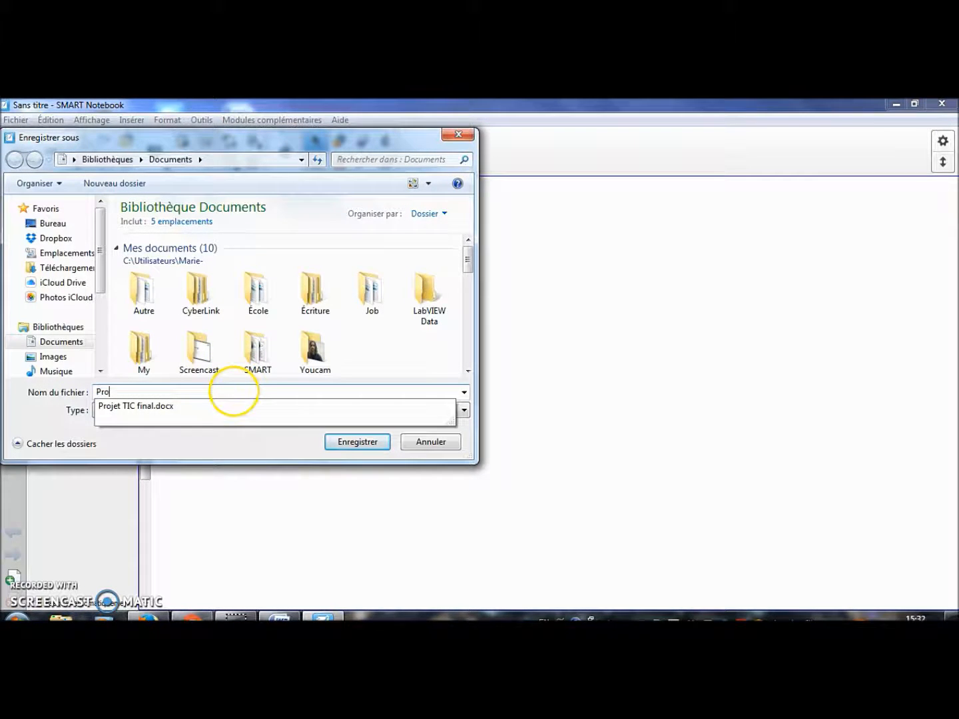
{"action": "left_click", "coordinate": [343, 442]}
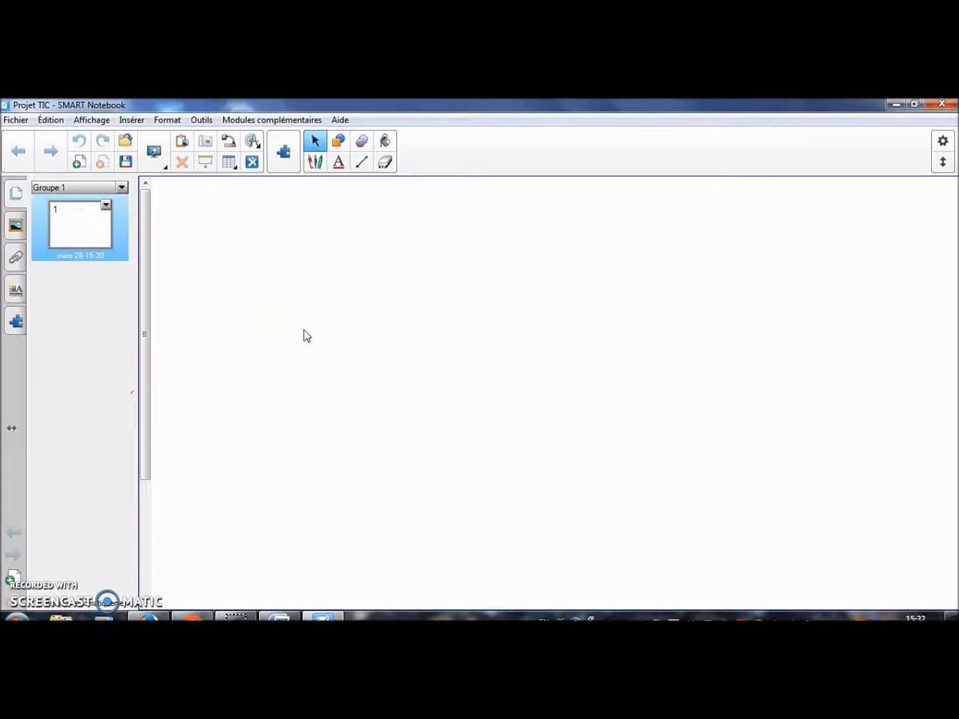
{"action": "left_click", "coordinate": [206, 453]}
Add two blank pages after page 1 of the Notebook file
{"action": "left_click", "coordinate": [80, 163]}
{"action": "left_click", "coordinate": [79, 296]}
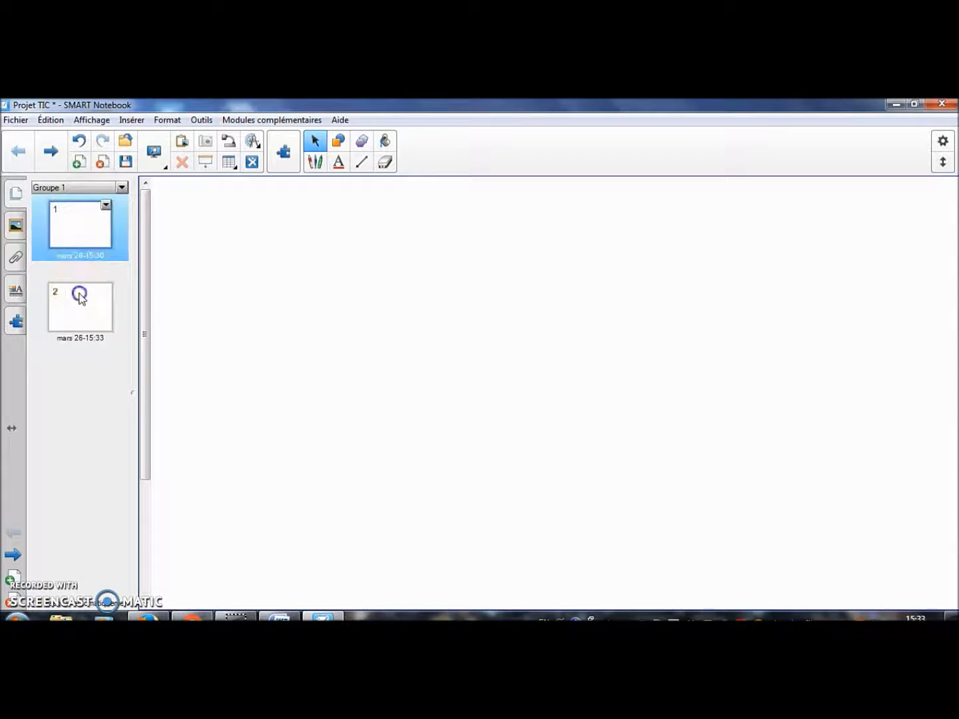
{"action": "left_click", "coordinate": [79, 163]}
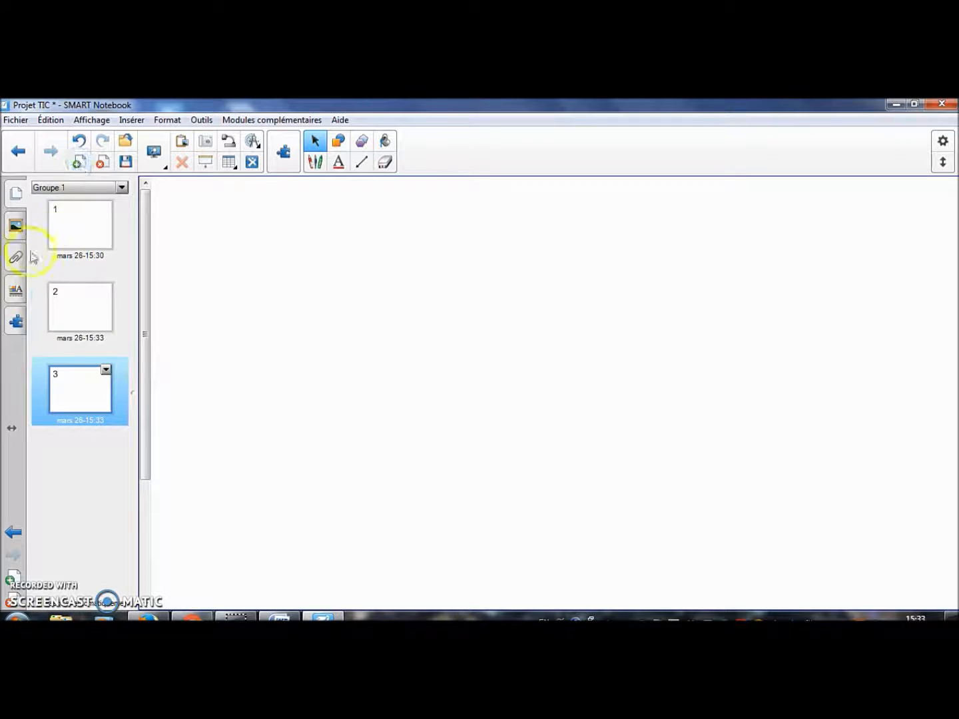
Browse the Images category of Essentiel de la galerie in the Gallery and collapse it again
{"action": "left_click", "coordinate": [16, 227]}
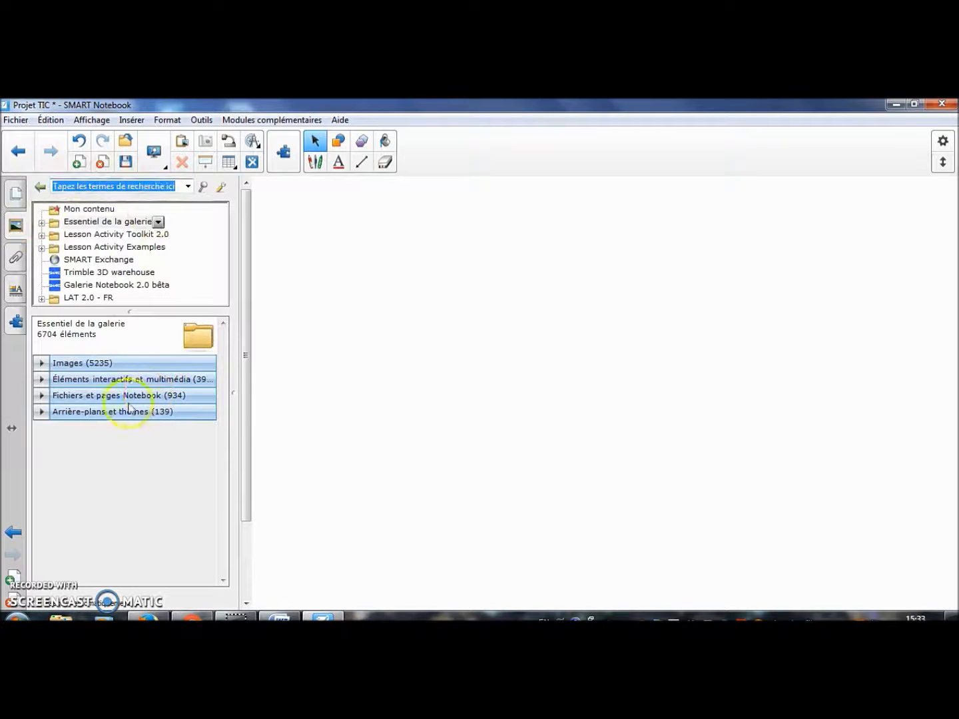
{"action": "left_click", "coordinate": [41, 363]}
{"action": "mouse_move", "coordinate": [222, 329]}
{"action": "left_mouse_down"}
{"action": "mouse_move", "coordinate": [226, 374]}
{"action": "mouse_move", "coordinate": [221, 329]}
{"action": "left_mouse_up"}
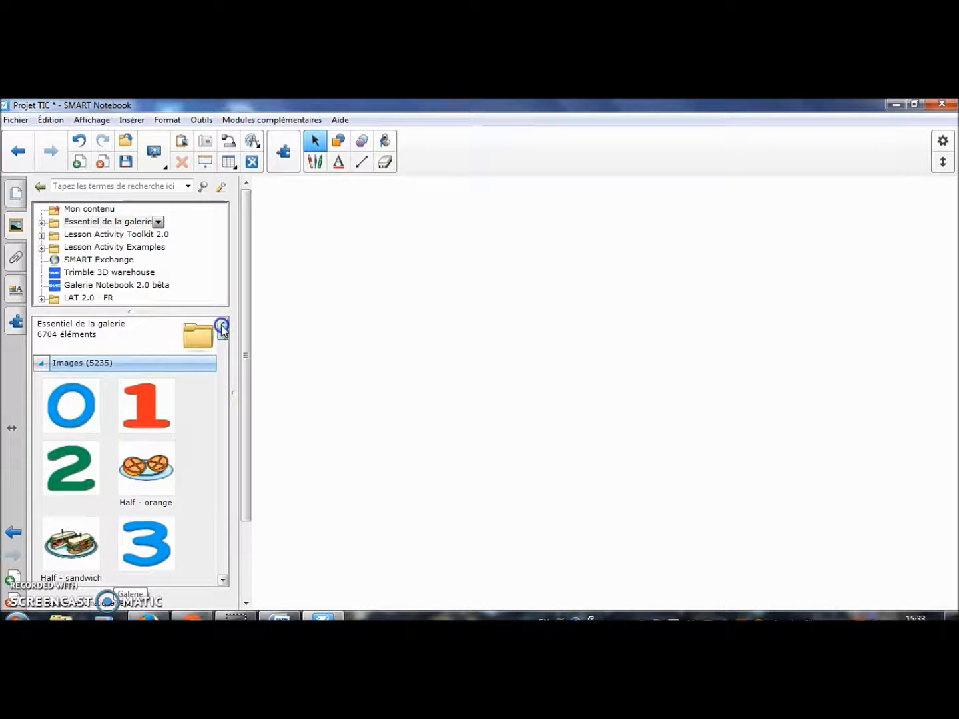
{"action": "left_click", "coordinate": [41, 363]}
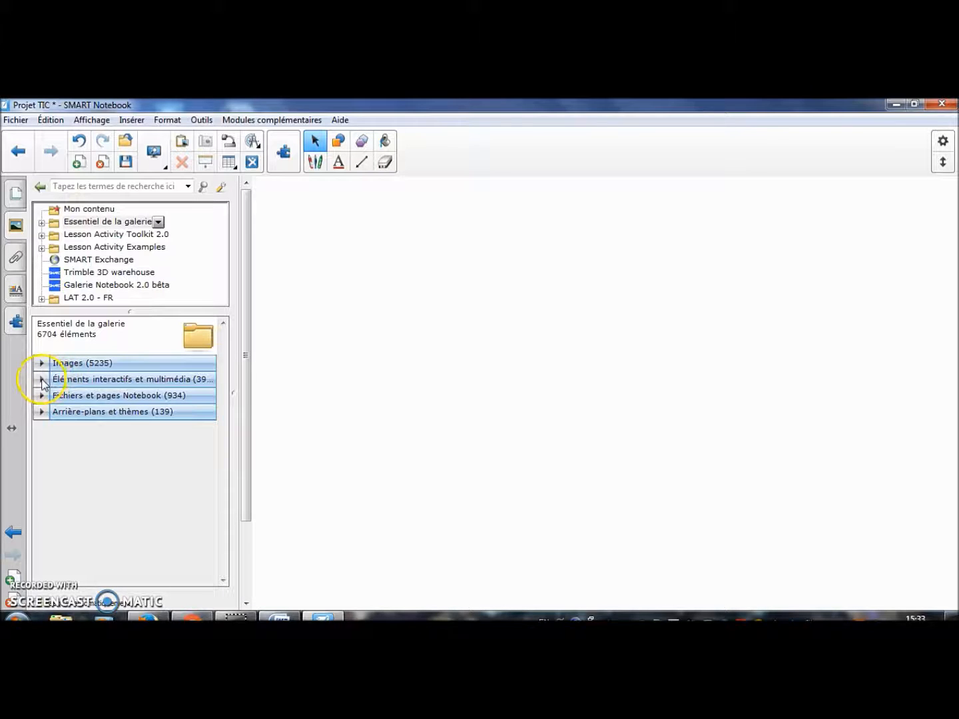
Place the Abeille item from the gallery's Éléments interactifs et multimédia category near the upper part of page 3
{"action": "left_click", "coordinate": [41, 379]}
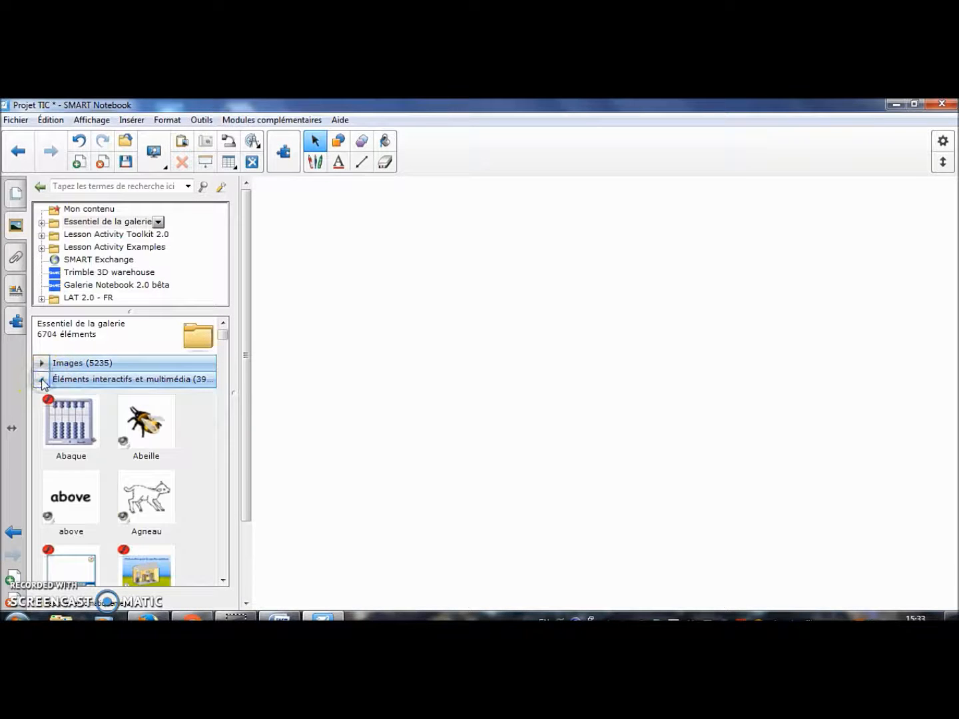
{"action": "left_click", "coordinate": [140, 437]}
{"action": "left_click_drag", "start_coordinate": [140, 437], "coordinate": [335, 301]}
{"action": "left_click", "coordinate": [396, 380]}
{"action": "left_click", "coordinate": [320, 313]}
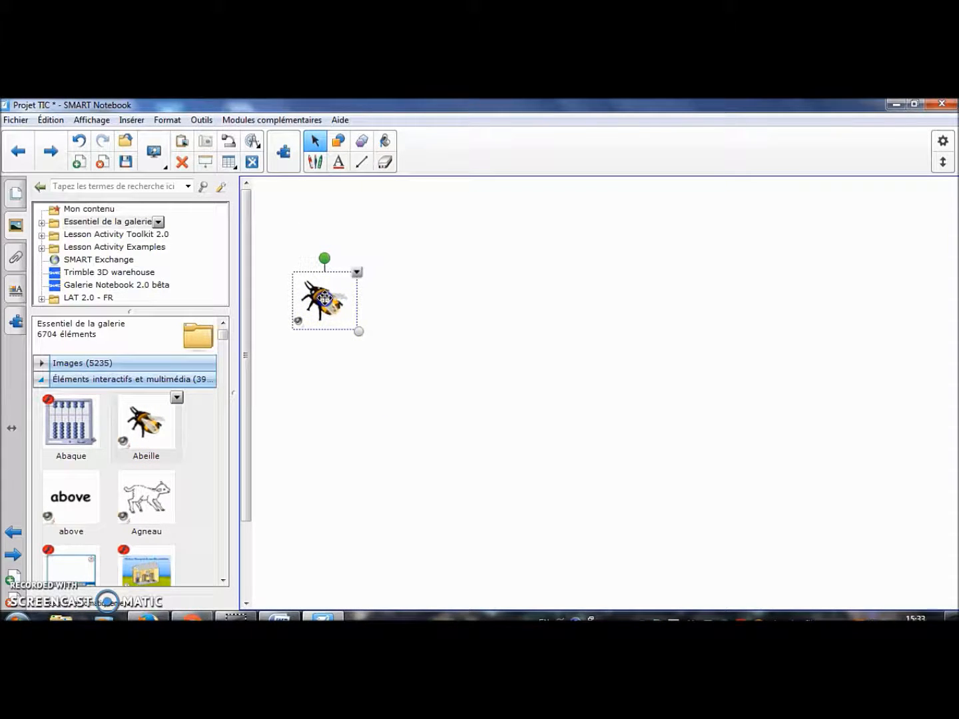
{"action": "left_click", "coordinate": [335, 378]}
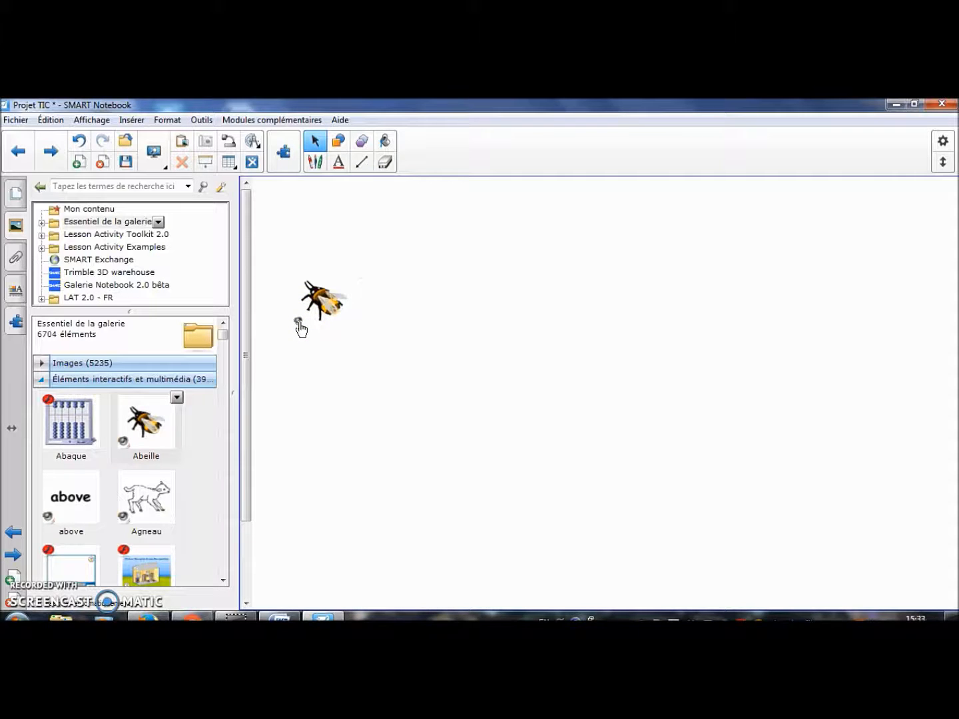
Play the sound attached to the bee and delete the bee from the page
{"action": "left_click", "coordinate": [299, 324]}
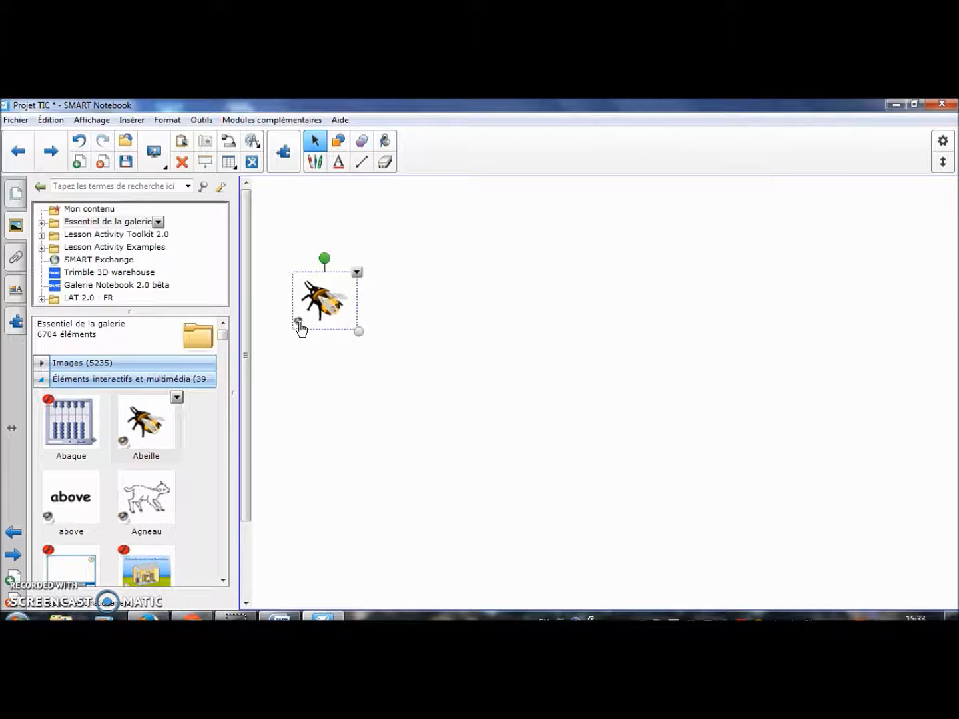
{"action": "left_click", "coordinate": [317, 377]}
{"action": "left_click", "coordinate": [316, 303]}
{"action": "key", "text": "Delete"}
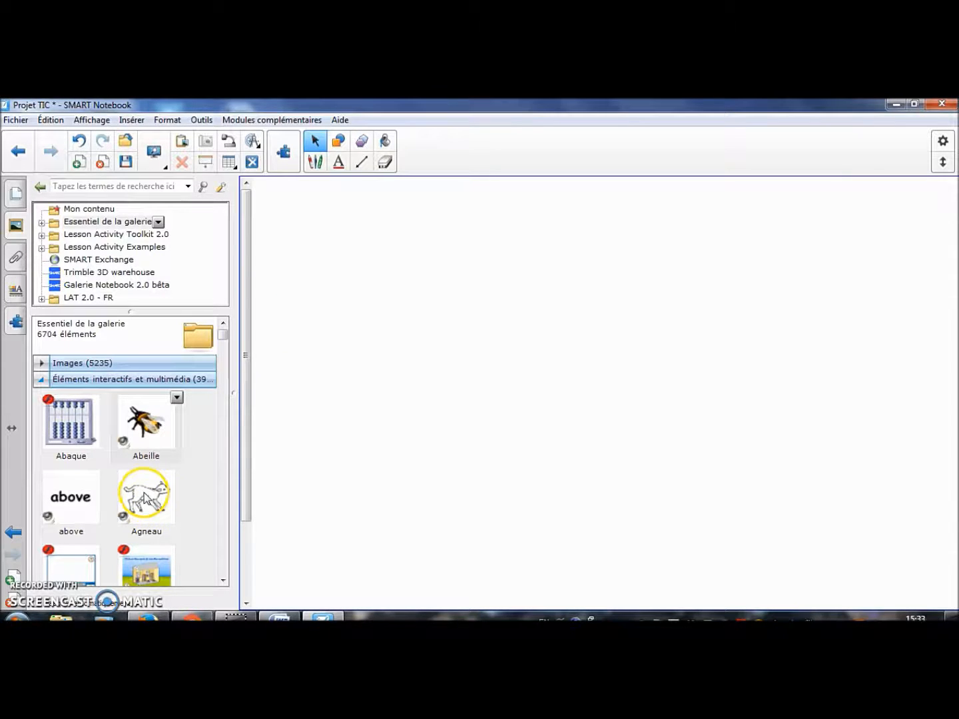
Insert the A (voix masculine) gallery item on the page and move it slightly down from the page's upper corner
{"action": "left_click", "coordinate": [225, 344]}
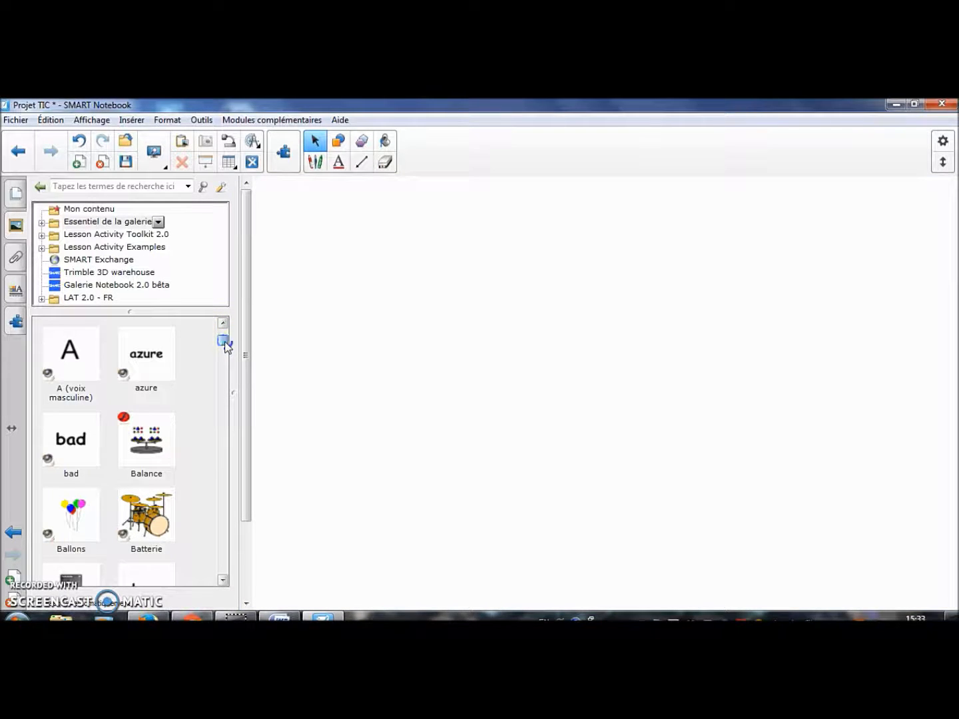
{"action": "left_click", "coordinate": [53, 368]}
{"action": "double_click", "coordinate": [64, 369]}
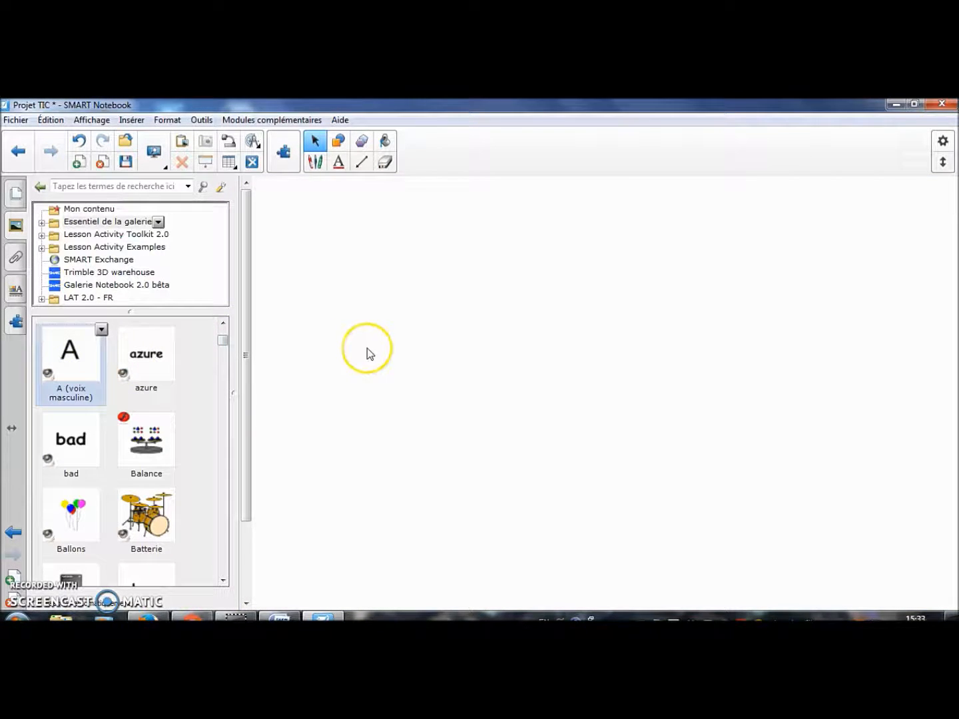
{"action": "left_click_drag", "start_coordinate": [292, 225], "coordinate": [340, 328]}
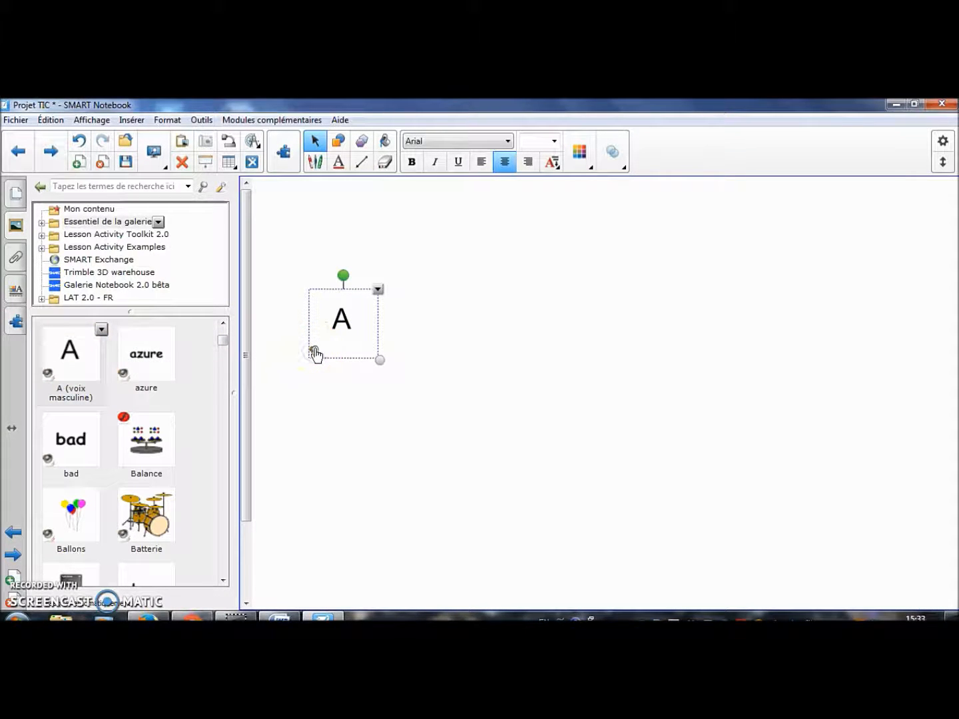
Play the letter A's sound and delete the letter from the page
{"action": "left_click", "coordinate": [364, 385]}
{"action": "left_click", "coordinate": [315, 358]}
{"action": "key", "text": "Delete"}
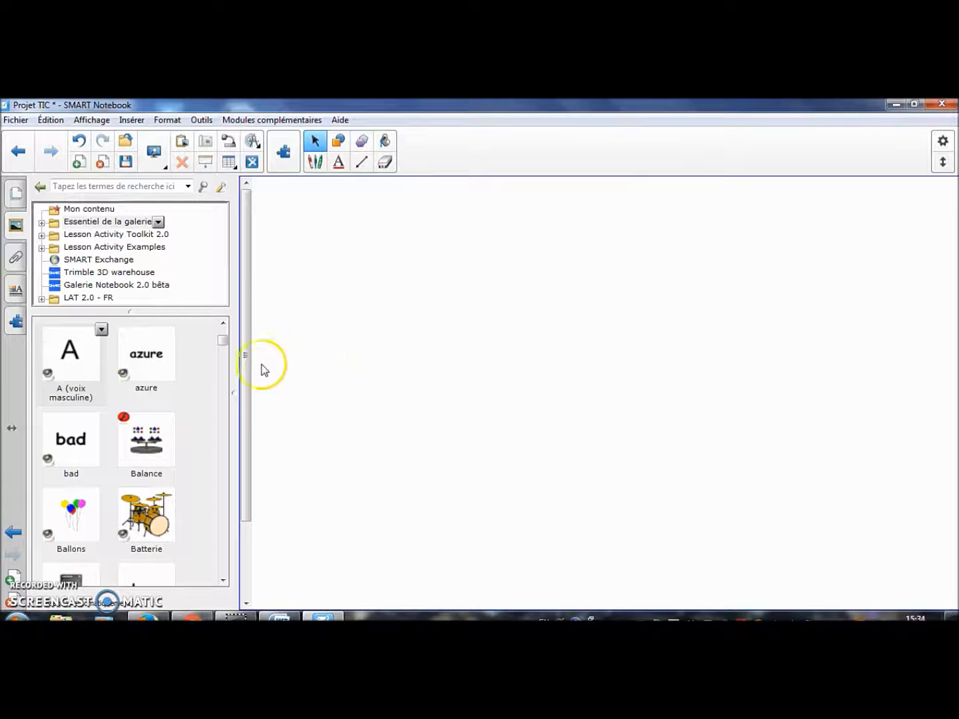
Collapse the Éléments interactifs et multimédia category and search the gallery for "a"
{"action": "left_click_drag", "start_coordinate": [223, 343], "coordinate": [228, 327]}
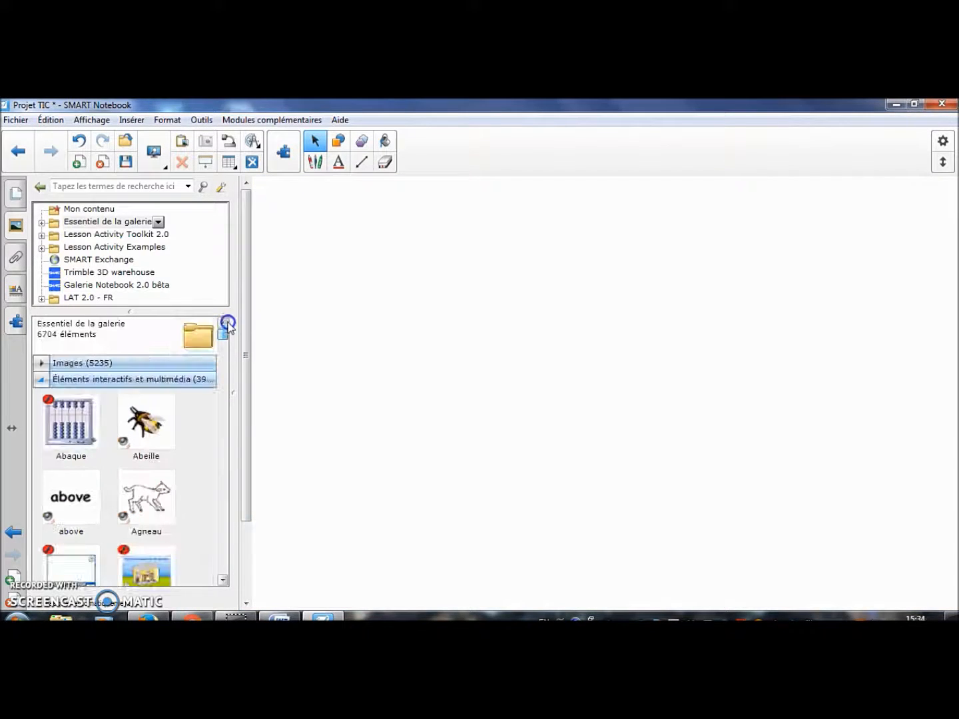
{"action": "left_click", "coordinate": [40, 379]}
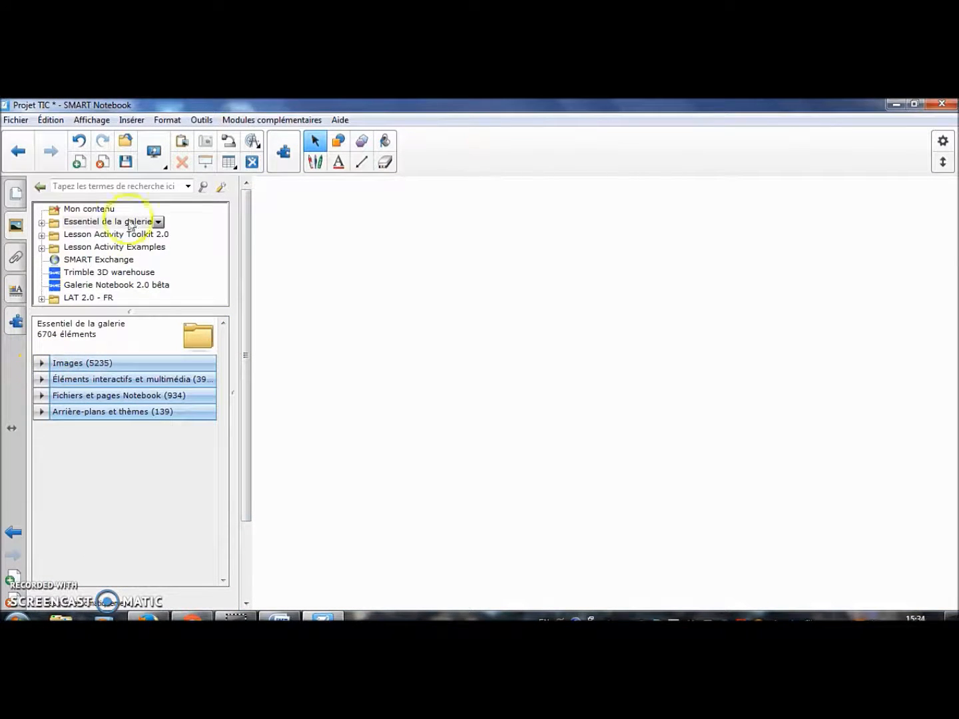
{"action": "left_click", "coordinate": [83, 187]}
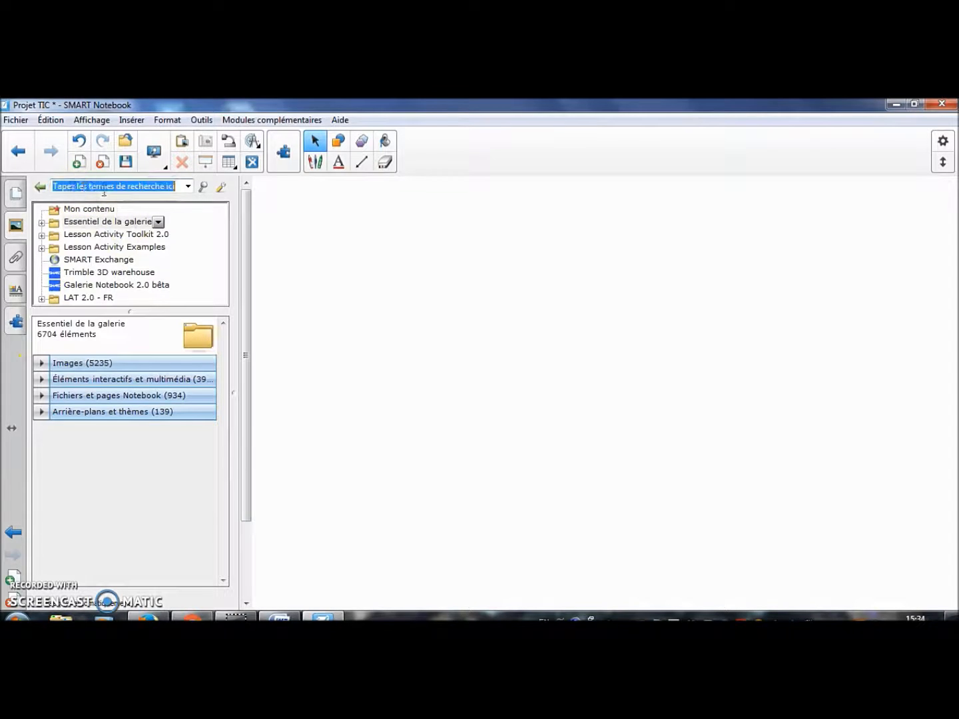
{"action": "type", "text": "a"}
{"action": "key", "text": "Return"}
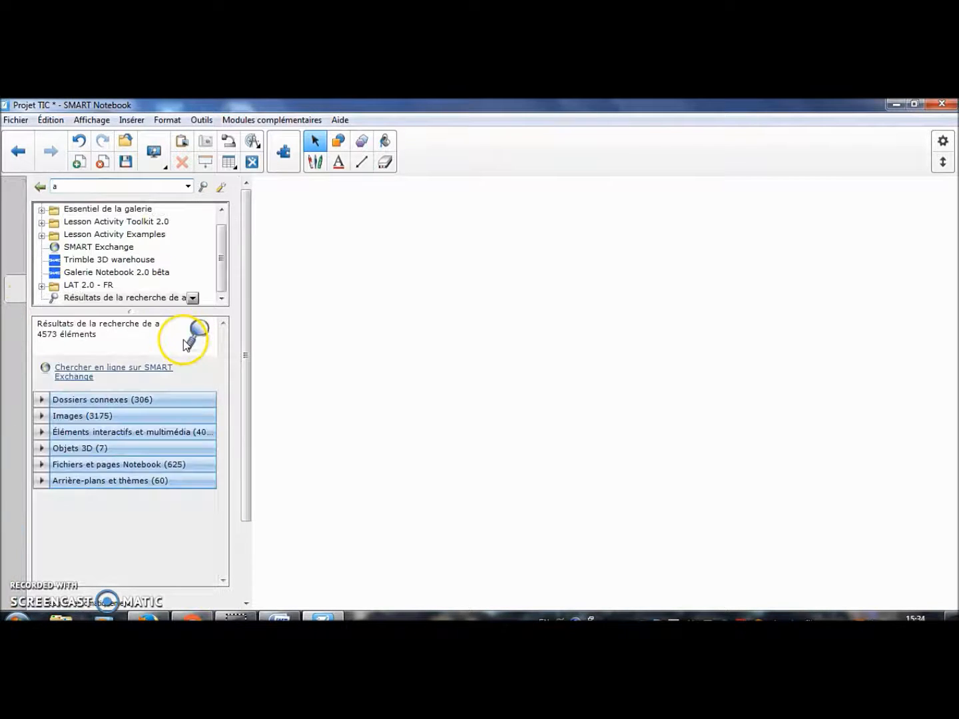
{"action": "left_click", "coordinate": [82, 186]}
{"action": "left_click", "coordinate": [87, 214]}
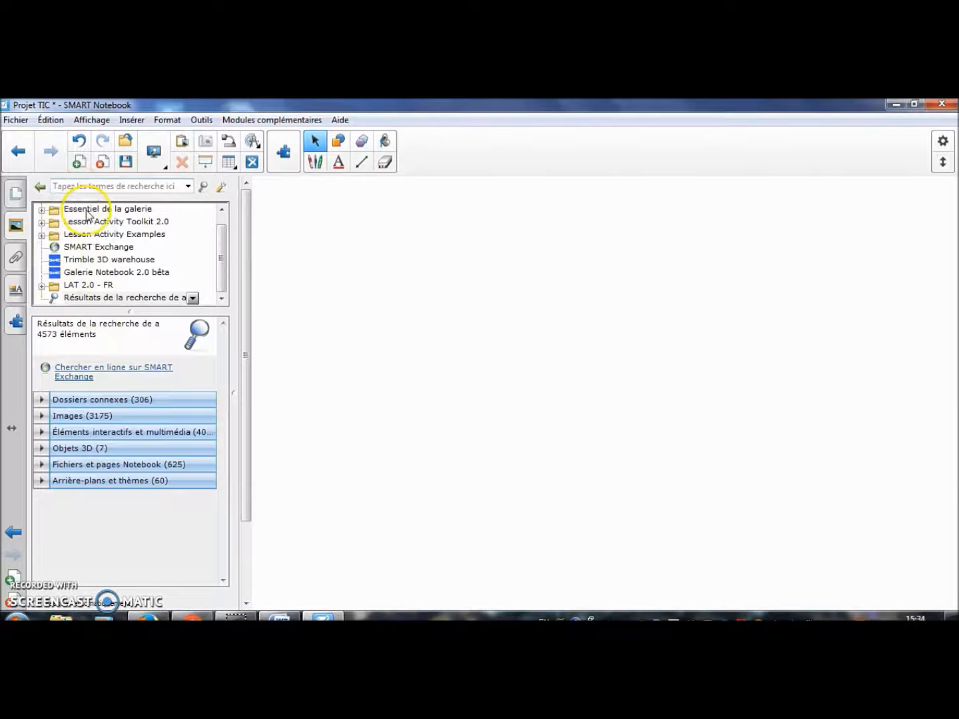
Insert the Earth Layers (animation) model from the Objets 3D results on the page and move it slightly upward
{"action": "left_click", "coordinate": [41, 448]}
{"action": "left_click_drag", "start_coordinate": [226, 407], "coordinate": [224, 468]}
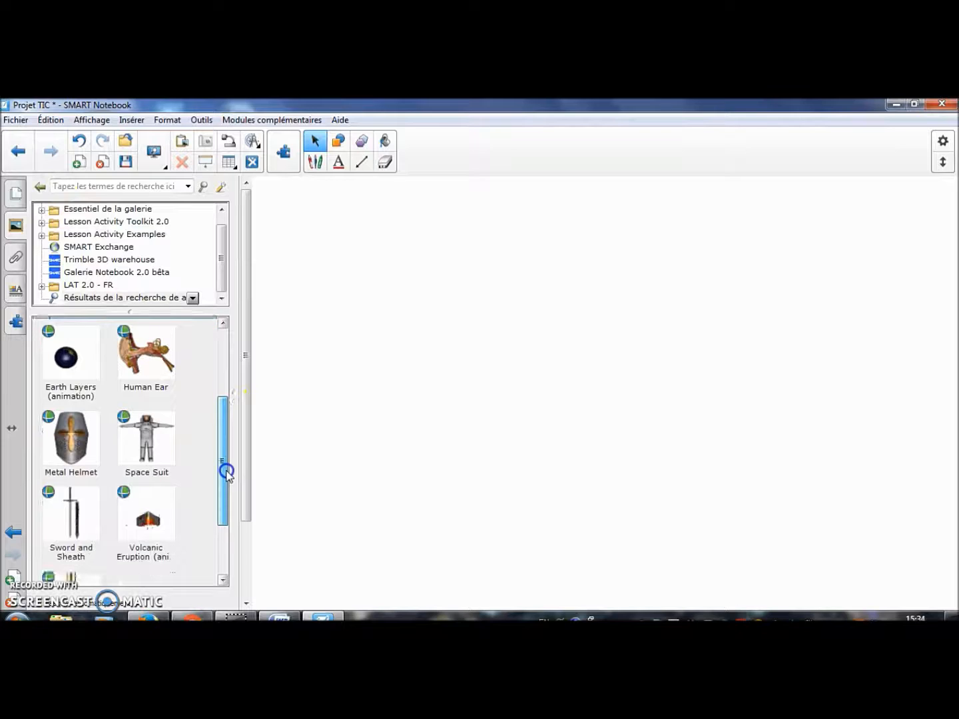
{"action": "left_click", "coordinate": [72, 359]}
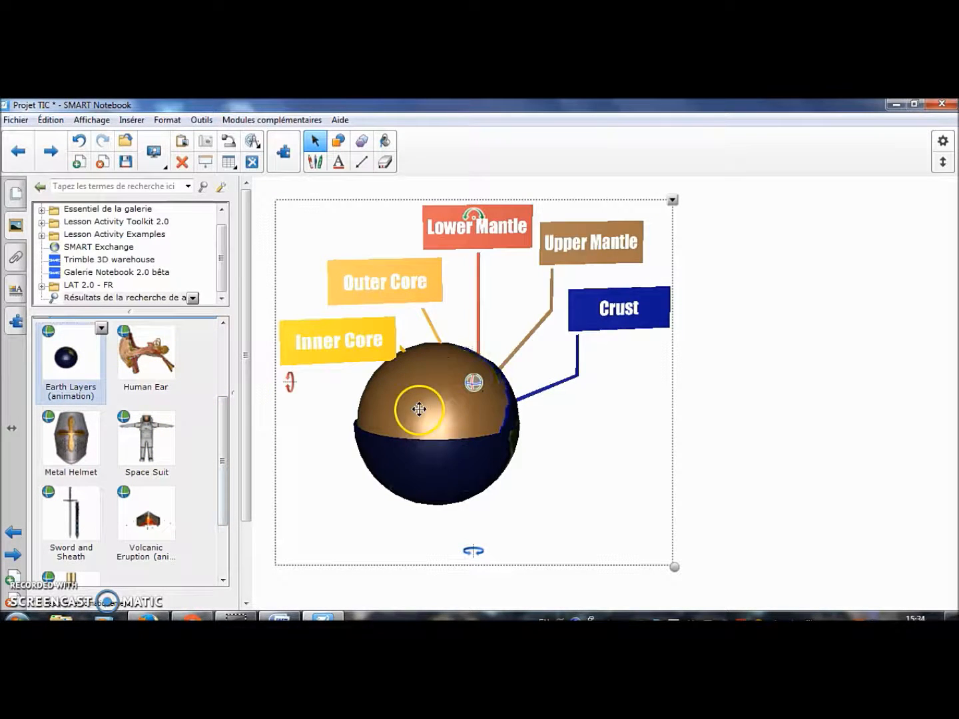
{"action": "mouse_move", "coordinate": [455, 396]}
{"action": "left_mouse_down"}
{"action": "mouse_move", "coordinate": [386, 412]}
{"action": "mouse_move", "coordinate": [456, 391]}
{"action": "left_mouse_up"}
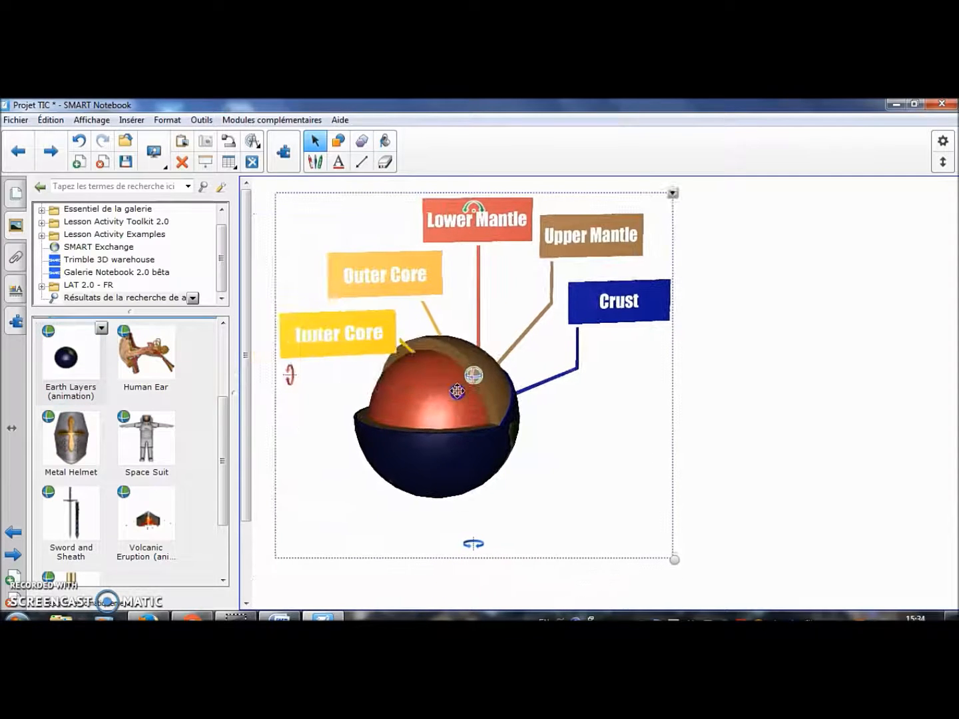
Try rotating the Earth Layers model about its vertical axis, delete it from the page and collapse the Objets 3D results
{"action": "left_click", "coordinate": [473, 543]}
{"action": "left_click", "coordinate": [473, 543]}
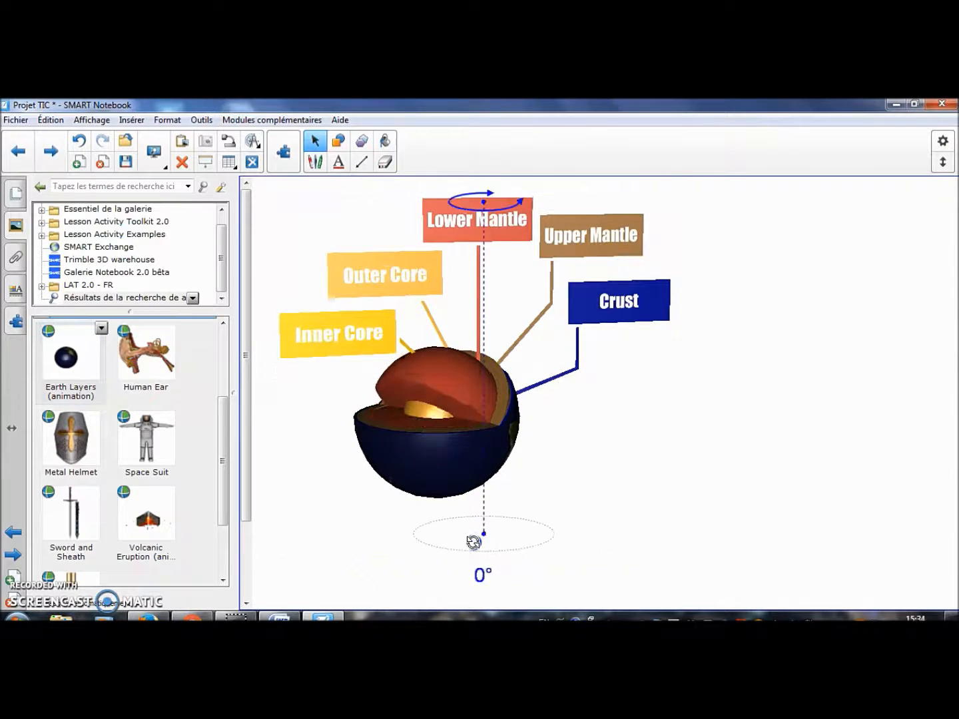
{"action": "left_click", "coordinate": [472, 543]}
{"action": "left_click_drag", "start_coordinate": [473, 543], "coordinate": [462, 565]}
{"action": "key", "text": "Delete"}
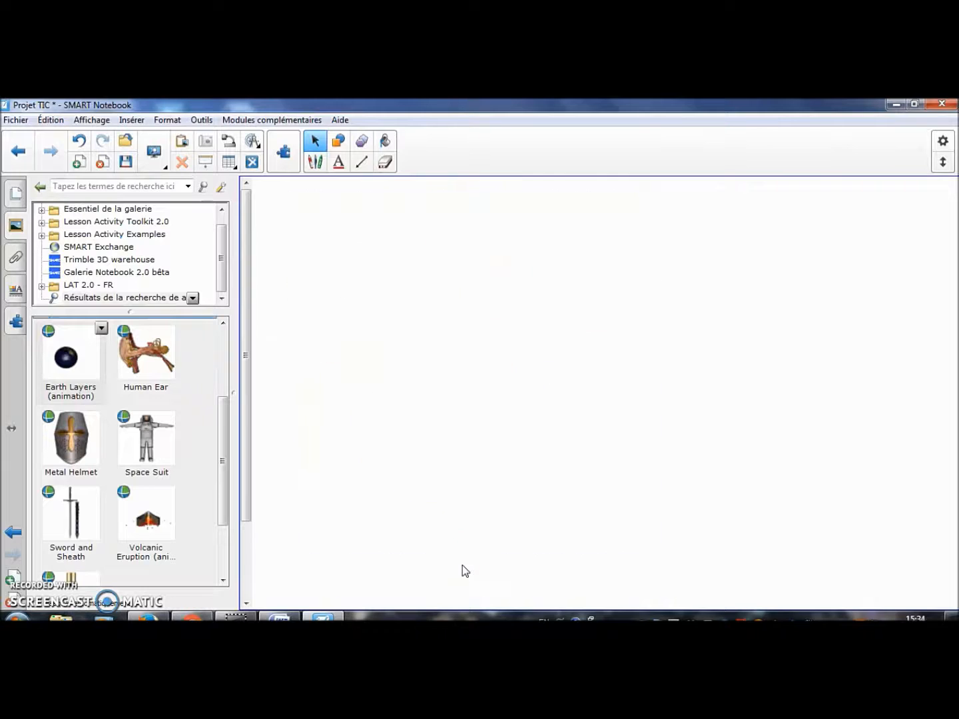
{"action": "left_click_drag", "start_coordinate": [223, 458], "coordinate": [222, 416]}
{"action": "left_click", "coordinate": [44, 395]}
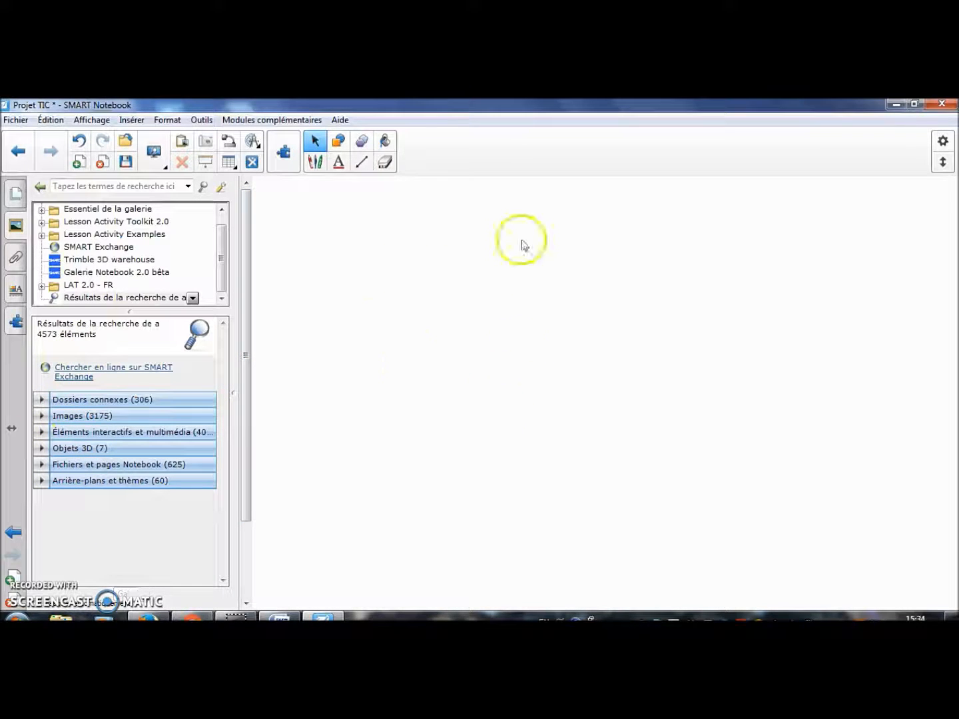
Examine the attachment options and the file browser for inserting a copy of a file, leaving without attaching anything
{"action": "left_click", "coordinate": [19, 261]}
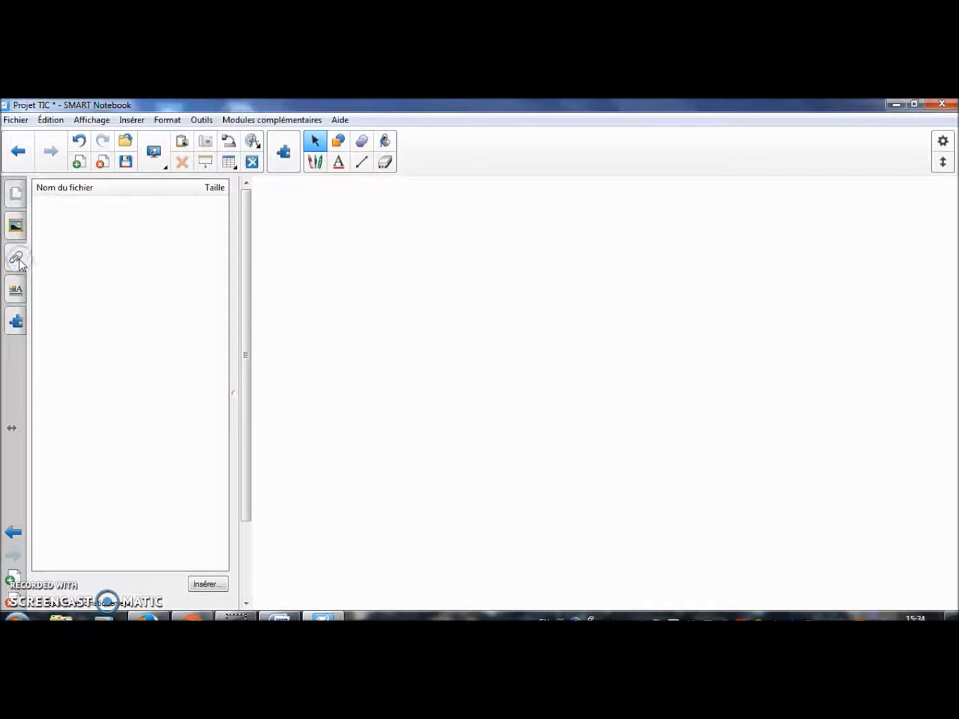
{"action": "left_click", "coordinate": [209, 584]}
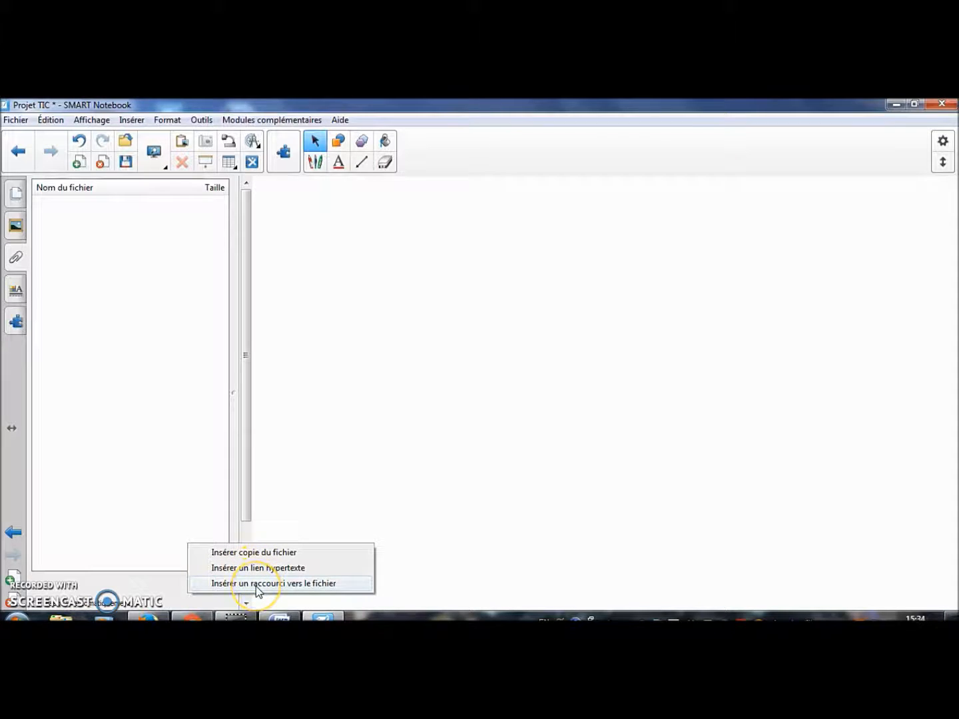
{"action": "left_click", "coordinate": [246, 553]}
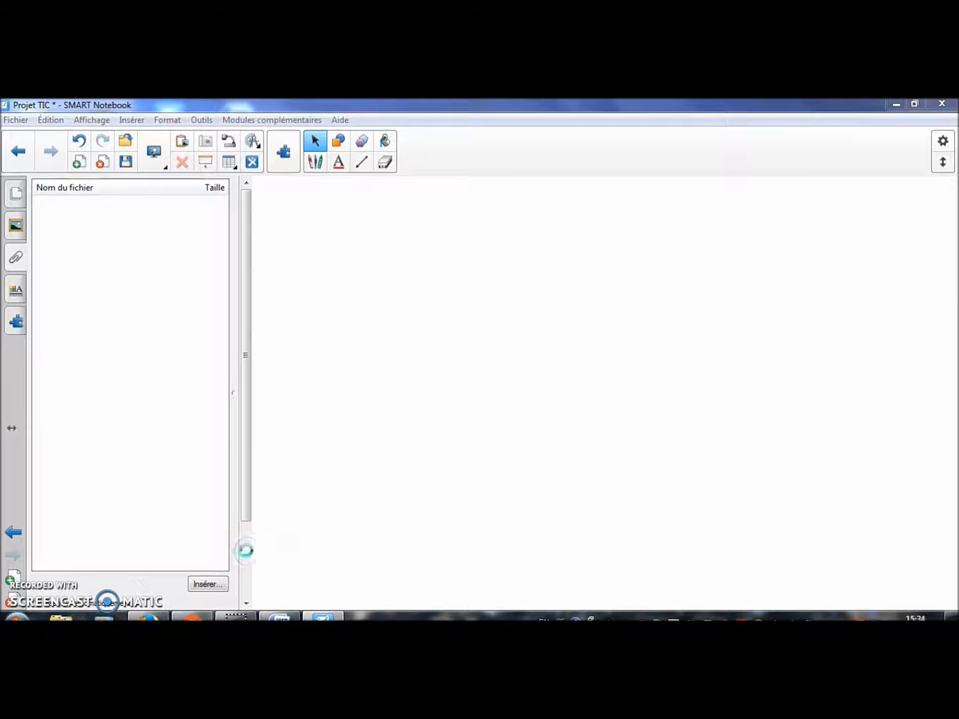
{"action": "mouse_move", "coordinate": [251, 253]}
{"action": "left_mouse_down"}
{"action": "mouse_move", "coordinate": [257, 301]}
{"action": "mouse_move", "coordinate": [258, 259]}
{"action": "left_mouse_up"}
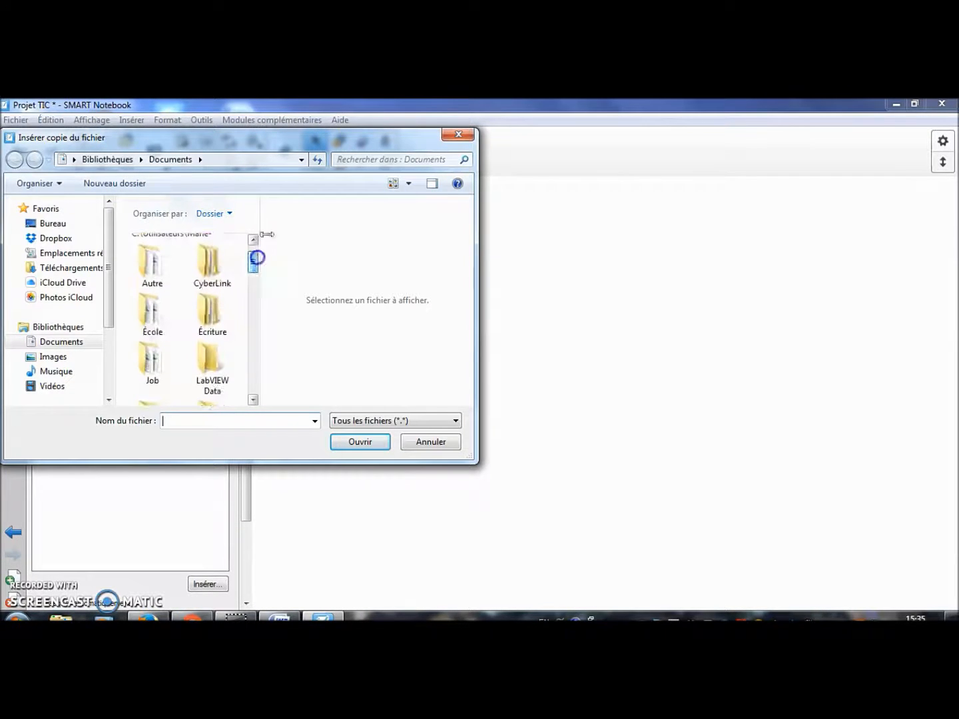
{"action": "left_click", "coordinate": [430, 442]}
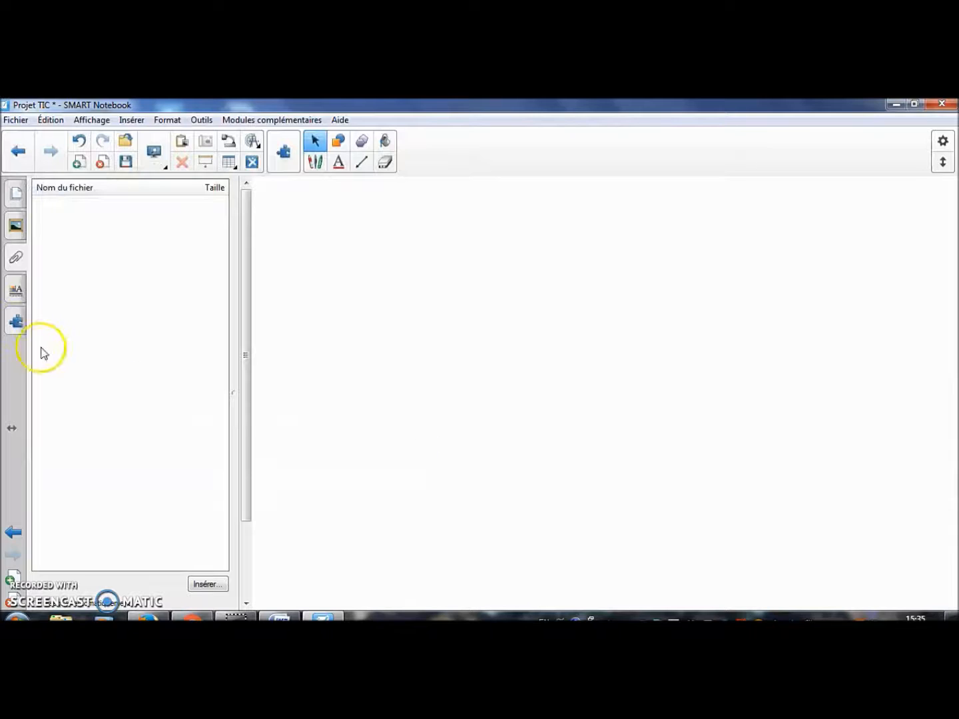
Examine the page properties, comparing the fill effect choices with the page recording options
{"action": "left_click", "coordinate": [15, 293]}
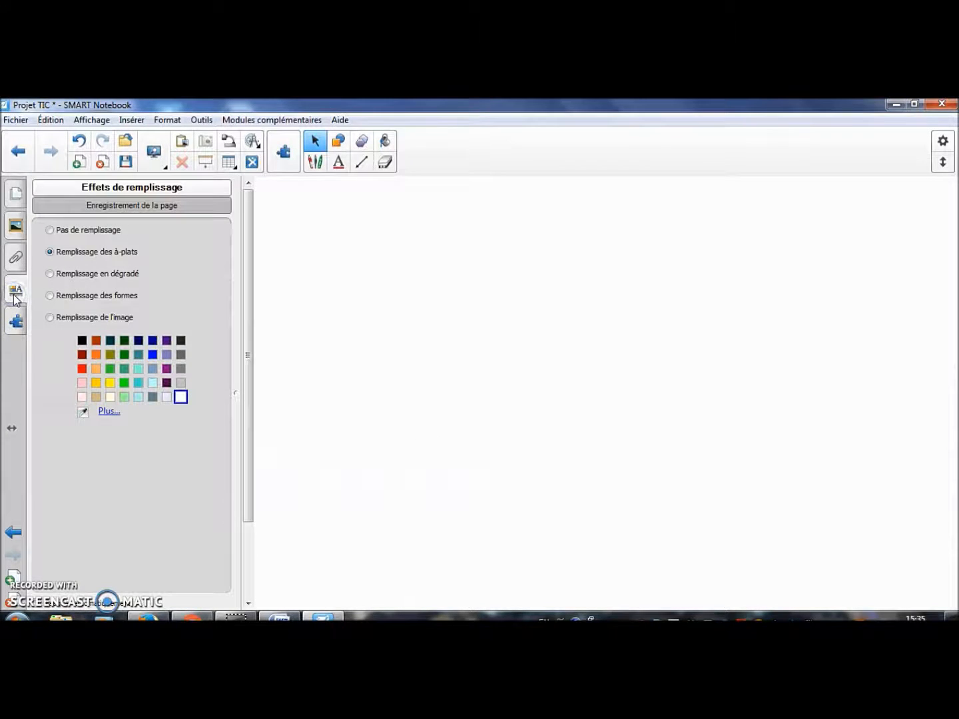
{"action": "left_click", "coordinate": [124, 210]}
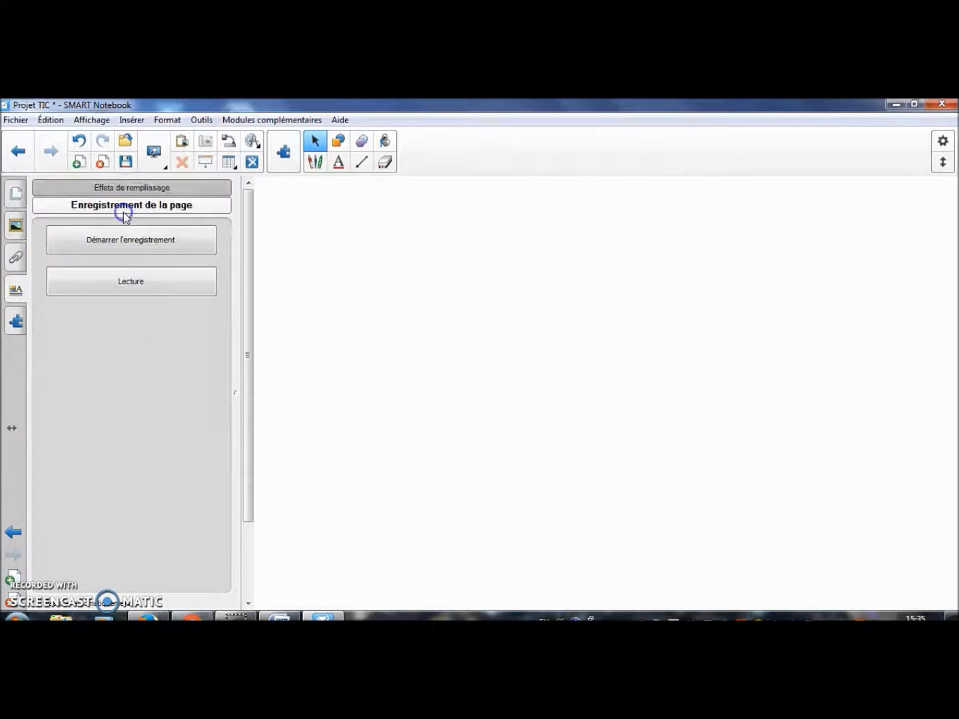
{"action": "left_click", "coordinate": [120, 191]}
{"action": "left_click", "coordinate": [96, 254]}
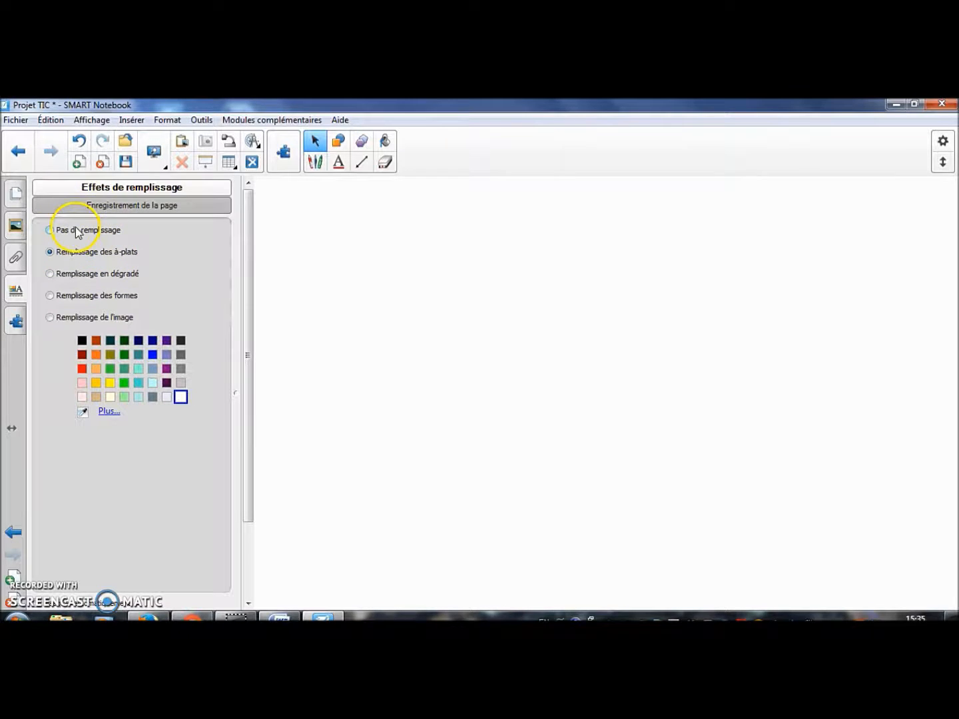
{"action": "left_click", "coordinate": [144, 203]}
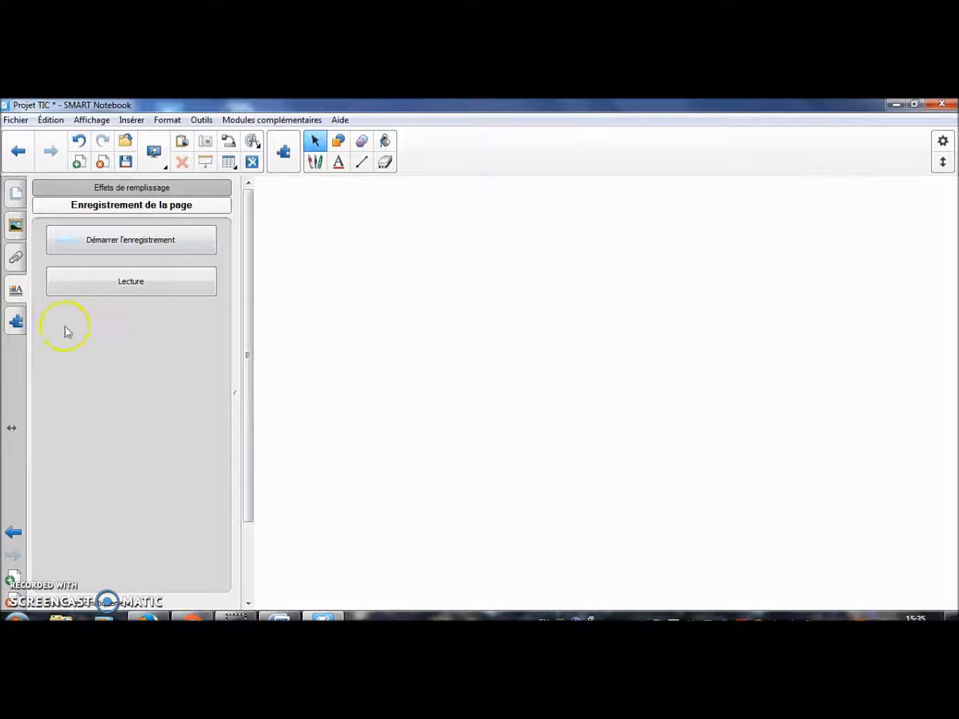
Examine the available add-on modules and open the Créateur d'activité module
{"action": "left_click", "coordinate": [14, 323]}
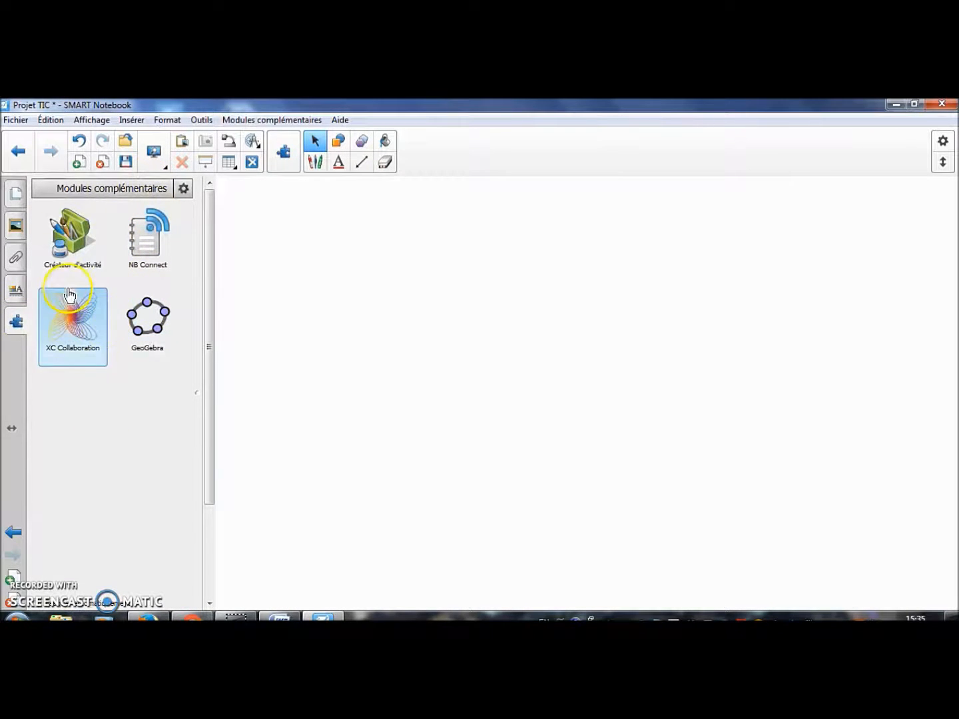
{"action": "left_click", "coordinate": [73, 250]}
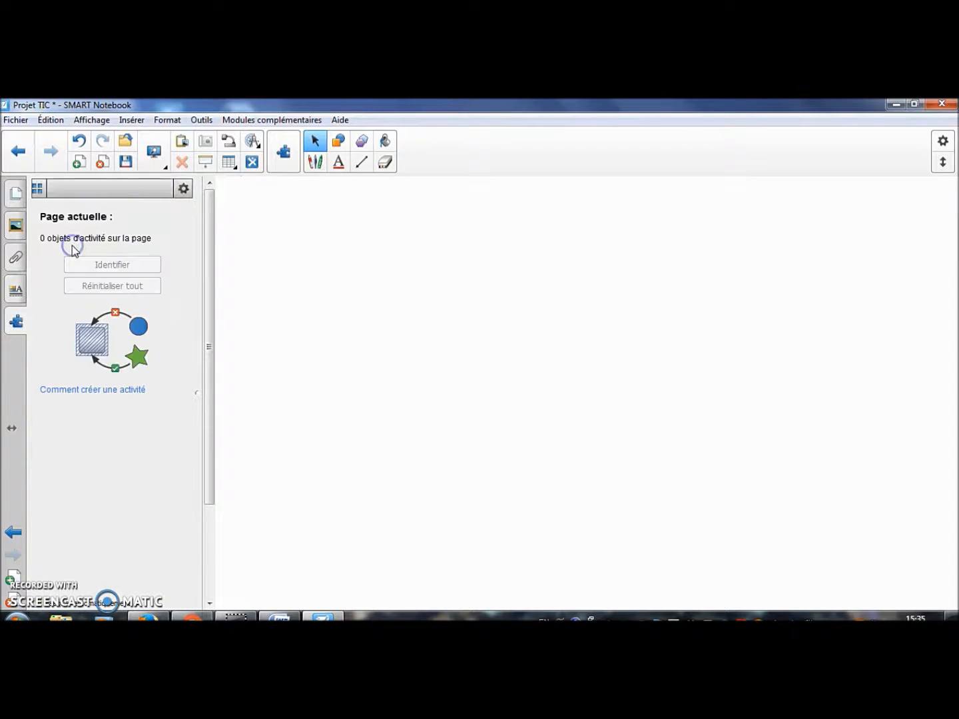
{"action": "left_click", "coordinate": [248, 282]}
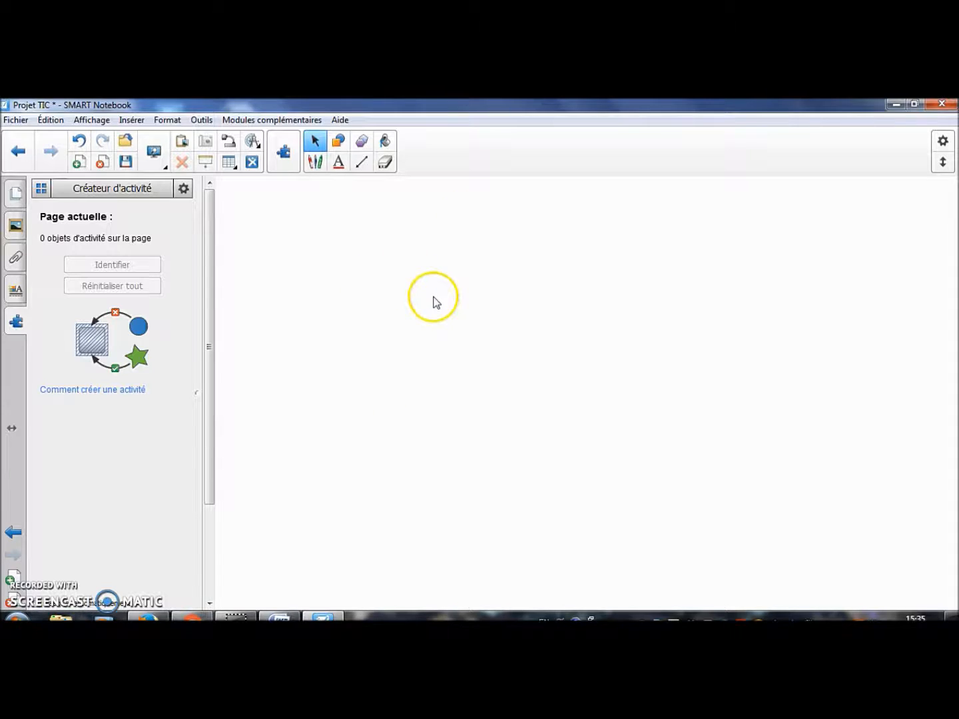
Return to the page thumbnails, insert the SMART Document Camera frame on page 3, shift it sideways and close it
{"action": "left_click", "coordinate": [16, 191]}
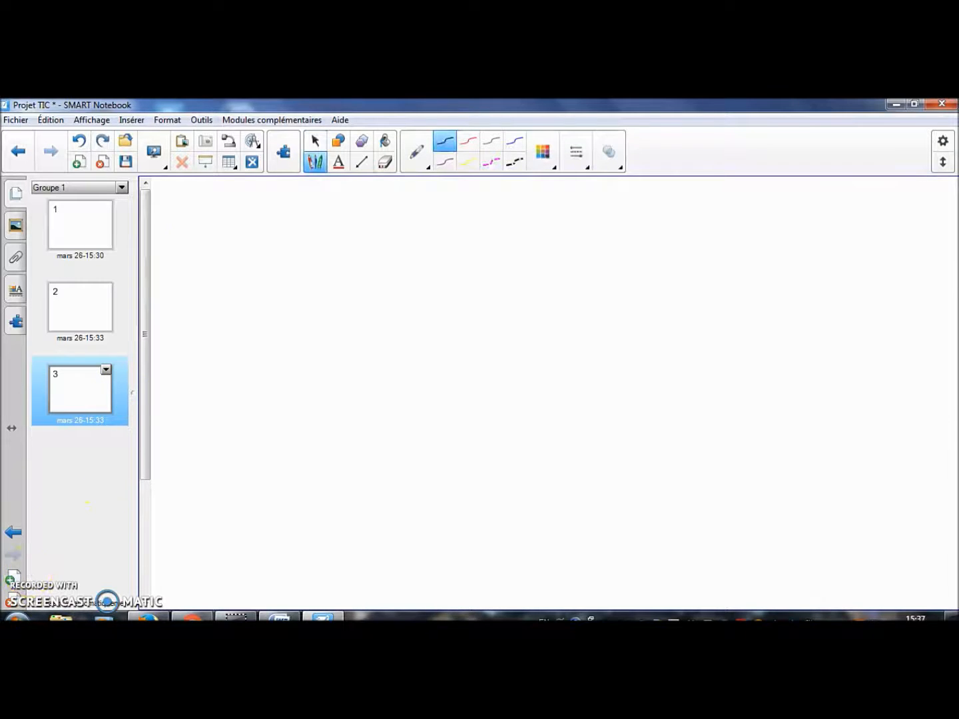
{"action": "left_click", "coordinate": [320, 164]}
{"action": "left_click", "coordinate": [315, 141]}
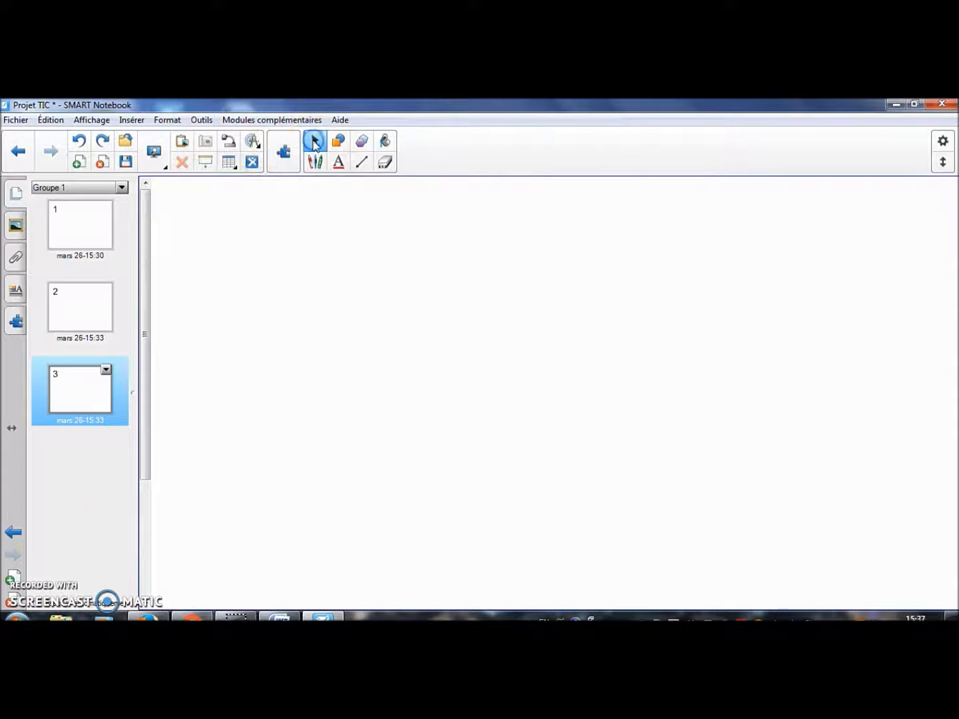
{"action": "left_click", "coordinate": [229, 143]}
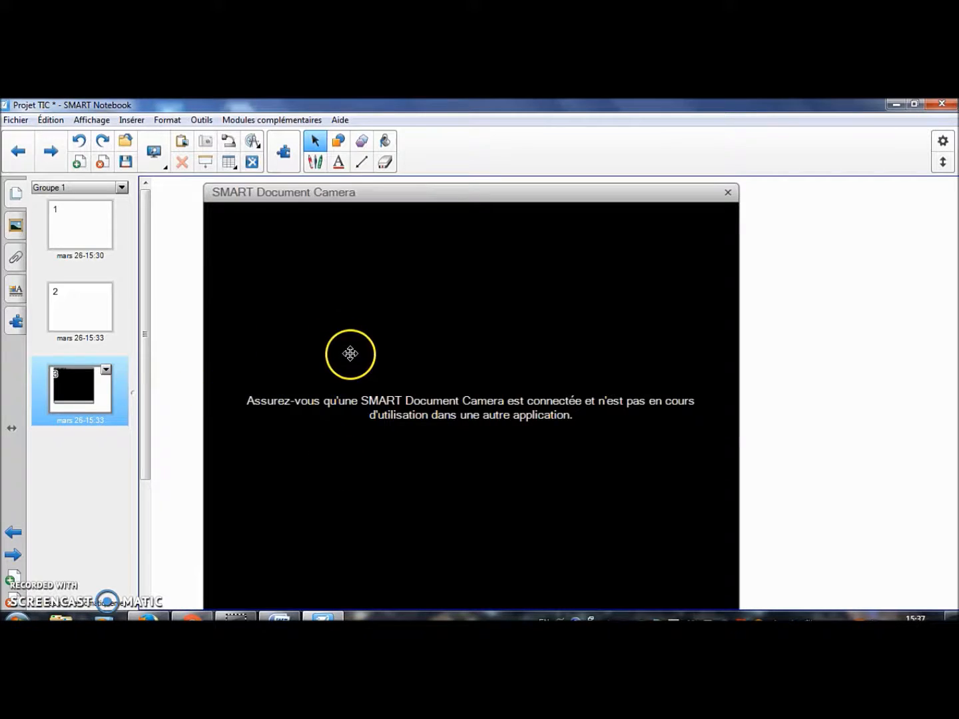
{"action": "left_click_drag", "start_coordinate": [267, 325], "coordinate": [321, 317]}
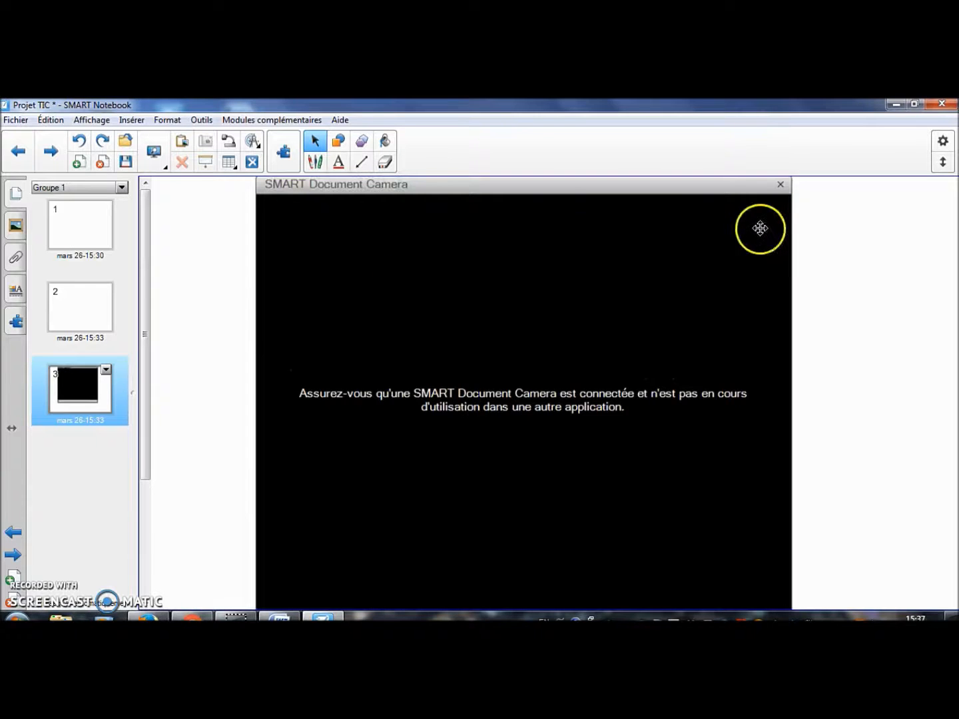
{"action": "left_click", "coordinate": [780, 184]}
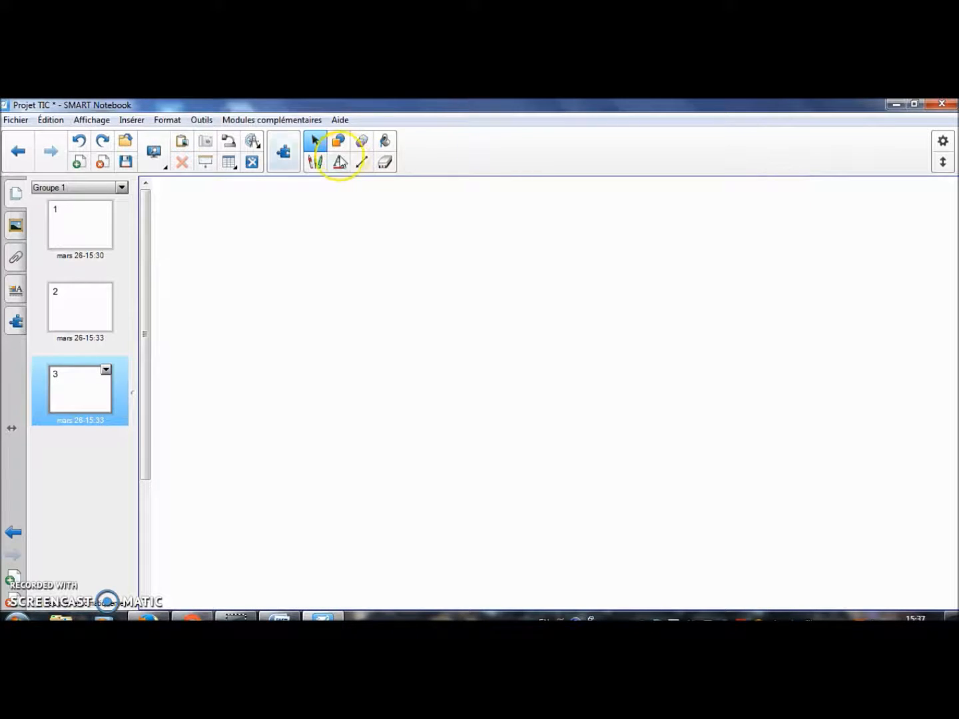
Try the screen shade on page 3, revealing and re-covering the upper part, remove it and preview the table size grid
{"action": "left_click", "coordinate": [204, 166]}
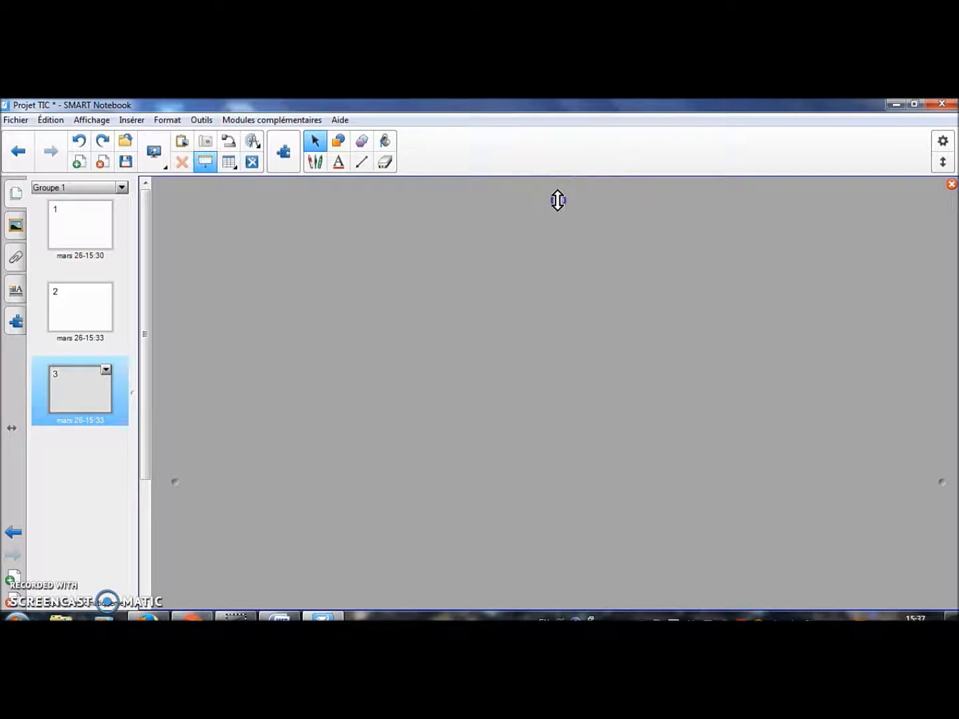
{"action": "left_click_drag", "start_coordinate": [557, 199], "coordinate": [573, 291]}
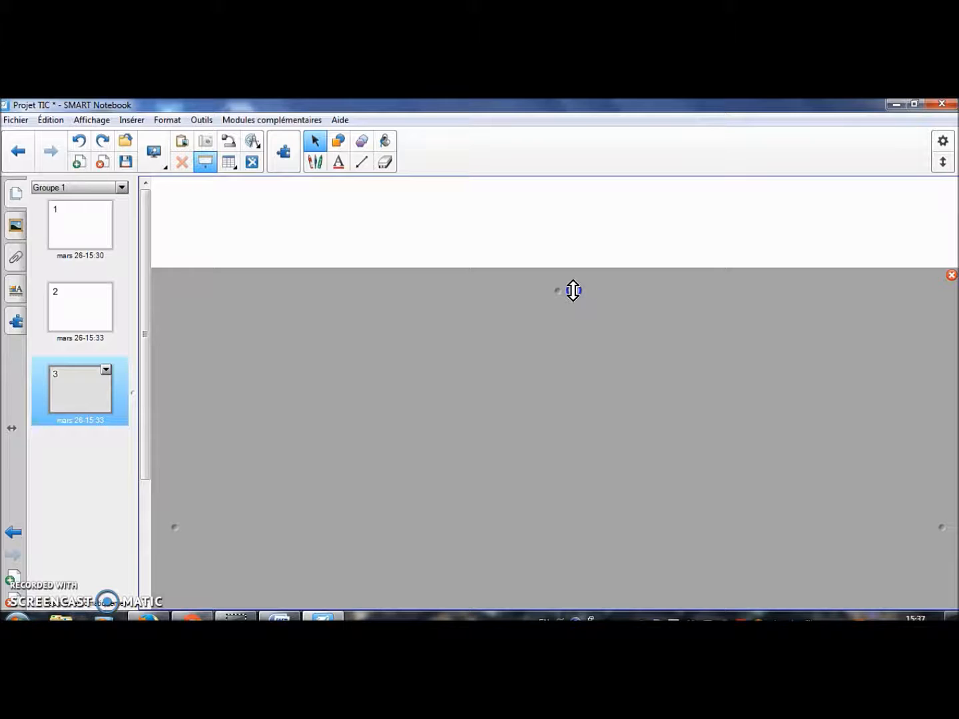
{"action": "left_click_drag", "start_coordinate": [572, 290], "coordinate": [589, 193]}
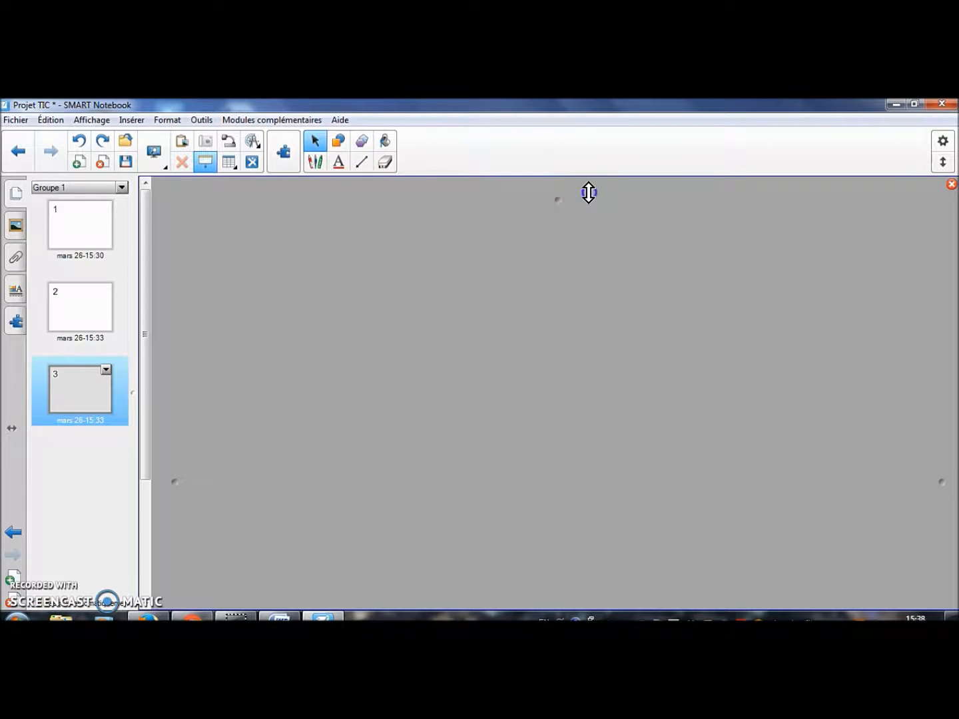
{"action": "left_click", "coordinate": [203, 164]}
{"action": "left_click", "coordinate": [229, 166]}
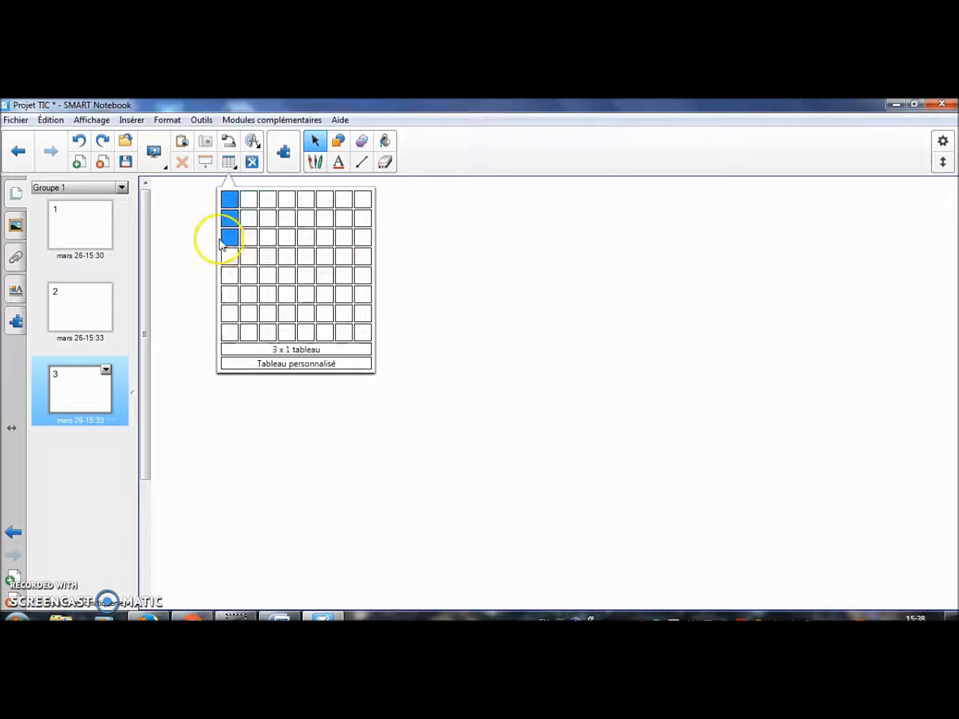
{"action": "left_click", "coordinate": [226, 162]}
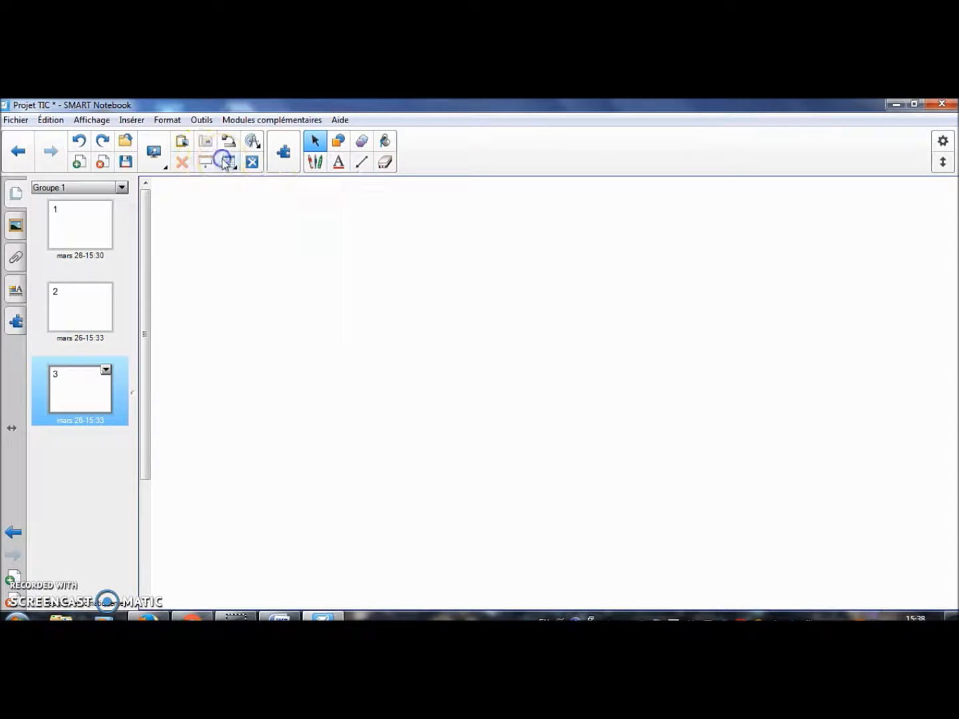
Handwrite the word Bonjour in black pen ink across the upper part of page 3
{"action": "left_click", "coordinate": [315, 162]}
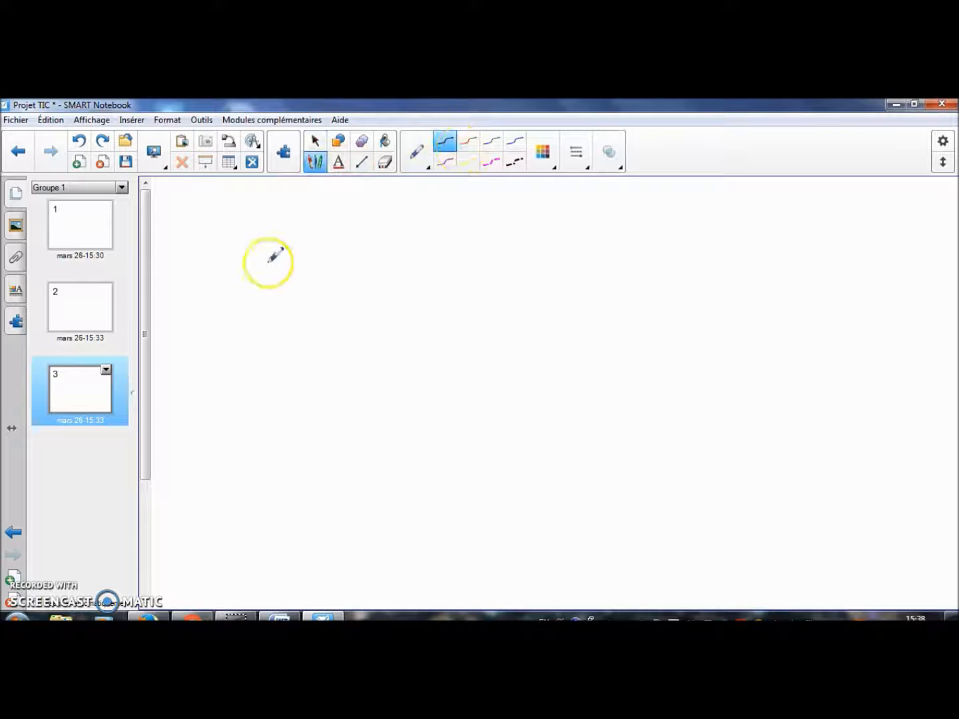
{"action": "mouse_move", "coordinate": [224, 225]}
{"action": "left_mouse_down"}
{"action": "mouse_move", "coordinate": [225, 333]}
{"action": "mouse_move", "coordinate": [235, 269]}
{"action": "mouse_move", "coordinate": [261, 314]}
{"action": "mouse_move", "coordinate": [231, 317]}
{"action": "left_mouse_up"}
{"action": "mouse_move", "coordinate": [343, 273]}
{"action": "left_mouse_down"}
{"action": "mouse_move", "coordinate": [314, 306]}
{"action": "mouse_move", "coordinate": [342, 273]}
{"action": "mouse_move", "coordinate": [362, 294]}
{"action": "mouse_move", "coordinate": [377, 284]}
{"action": "mouse_move", "coordinate": [398, 314]}
{"action": "left_mouse_up"}
{"action": "mouse_move", "coordinate": [430, 274]}
{"action": "left_mouse_down"}
{"action": "mouse_move", "coordinate": [428, 359]}
{"action": "mouse_move", "coordinate": [477, 280]}
{"action": "mouse_move", "coordinate": [485, 298]}
{"action": "mouse_move", "coordinate": [525, 316]}
{"action": "left_mouse_up"}
{"action": "left_click", "coordinate": [426, 265]}
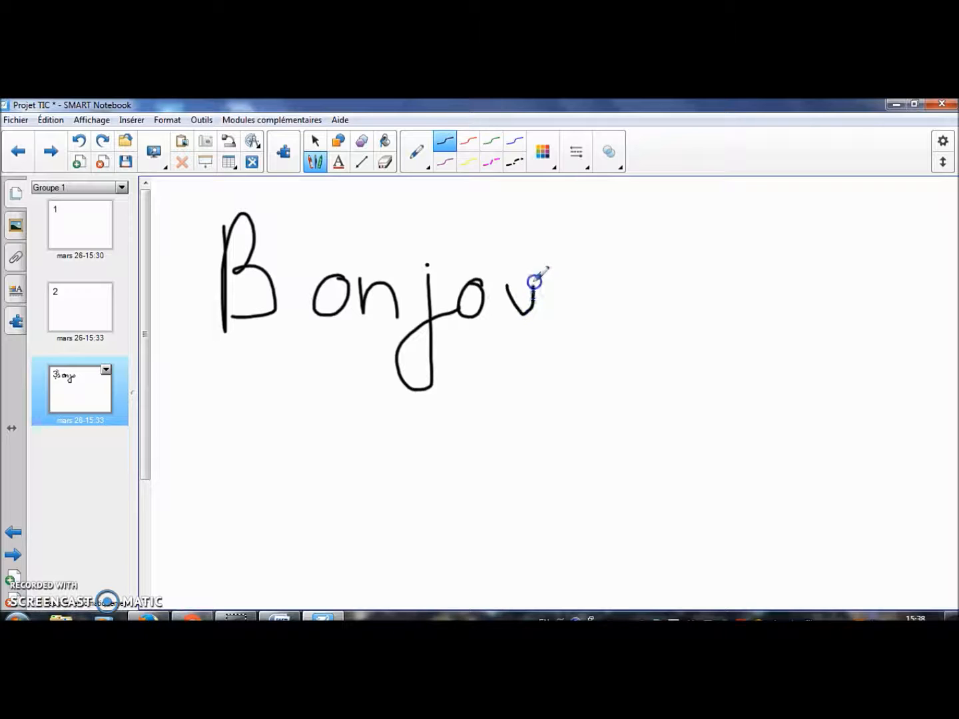
{"action": "left_click_drag", "start_coordinate": [562, 278], "coordinate": [618, 283]}
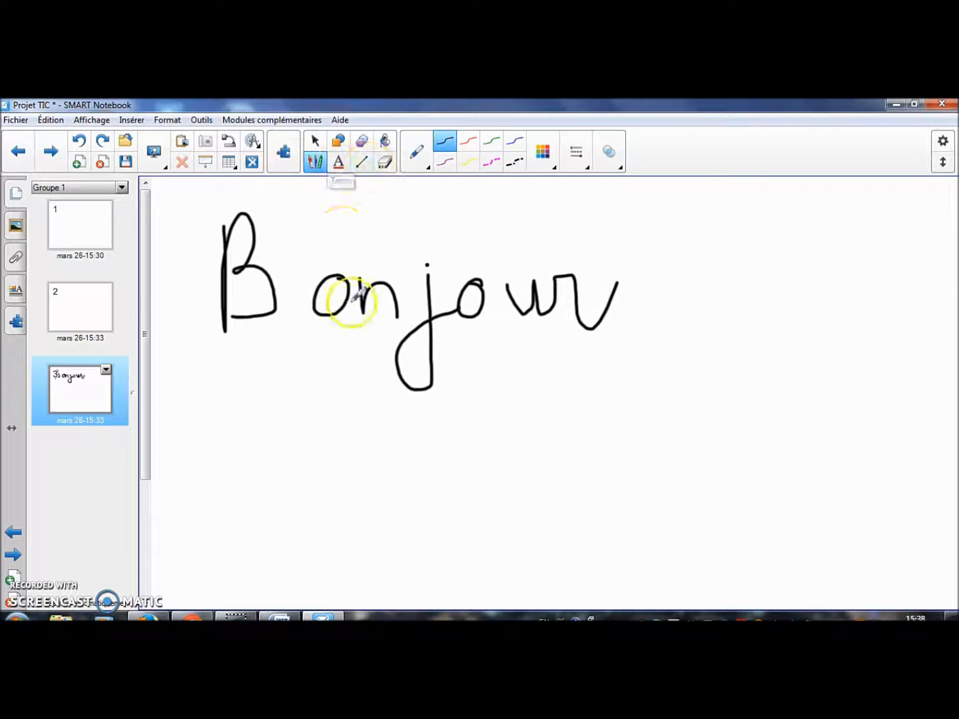
{"action": "left_click", "coordinate": [313, 161]}
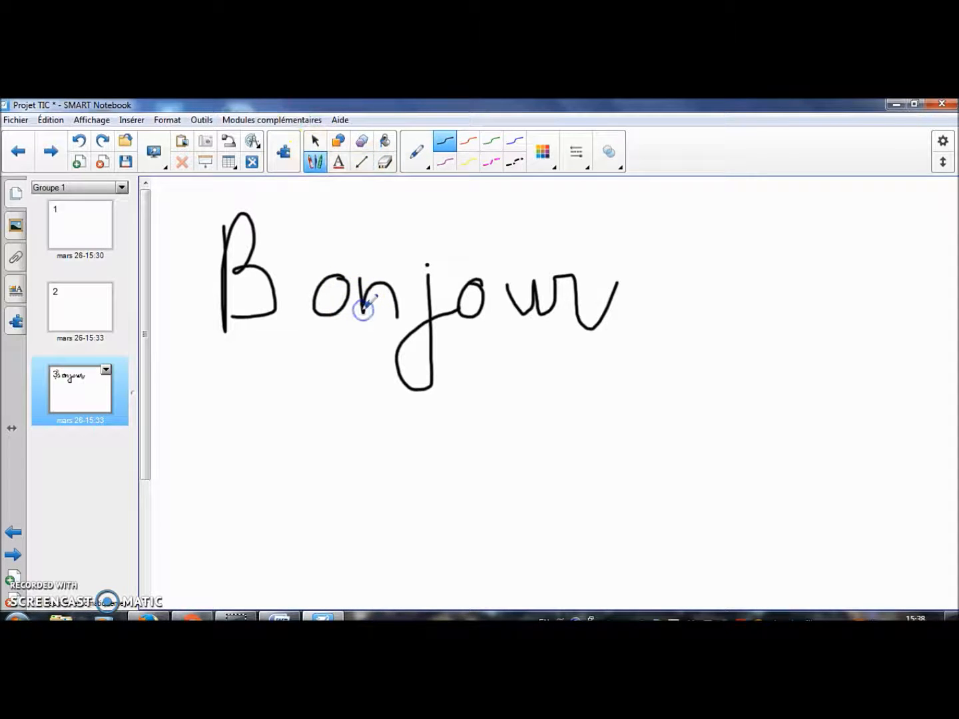
Convert the selected handwriting into typed text as "Bonjo" and move the text lower on the page
{"action": "left_click", "coordinate": [315, 140]}
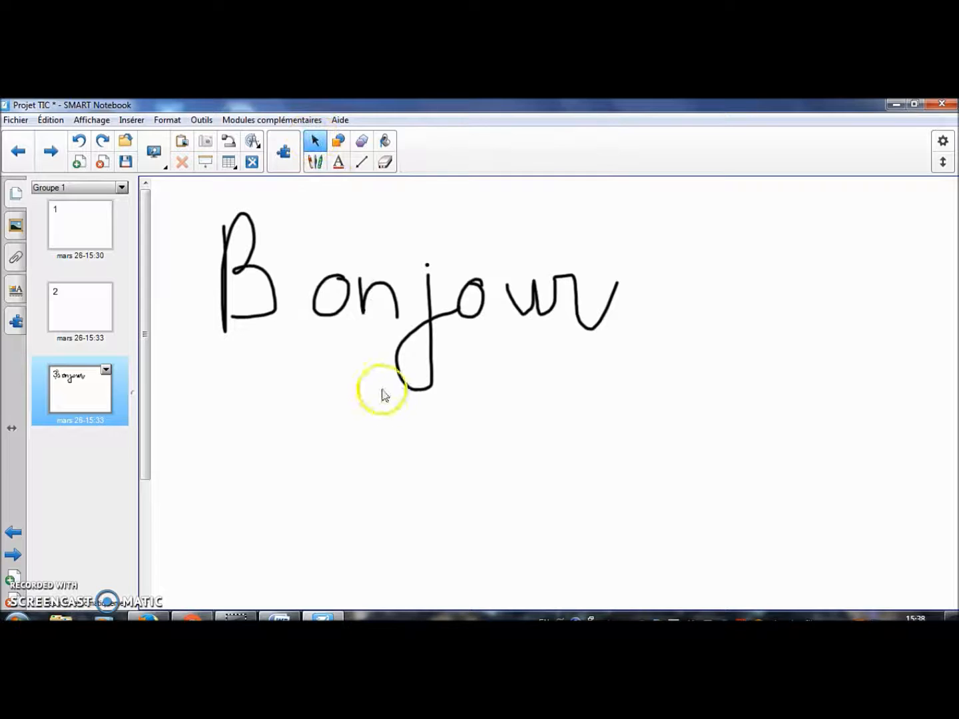
{"action": "left_click", "coordinate": [359, 279]}
{"action": "left_click", "coordinate": [495, 201]}
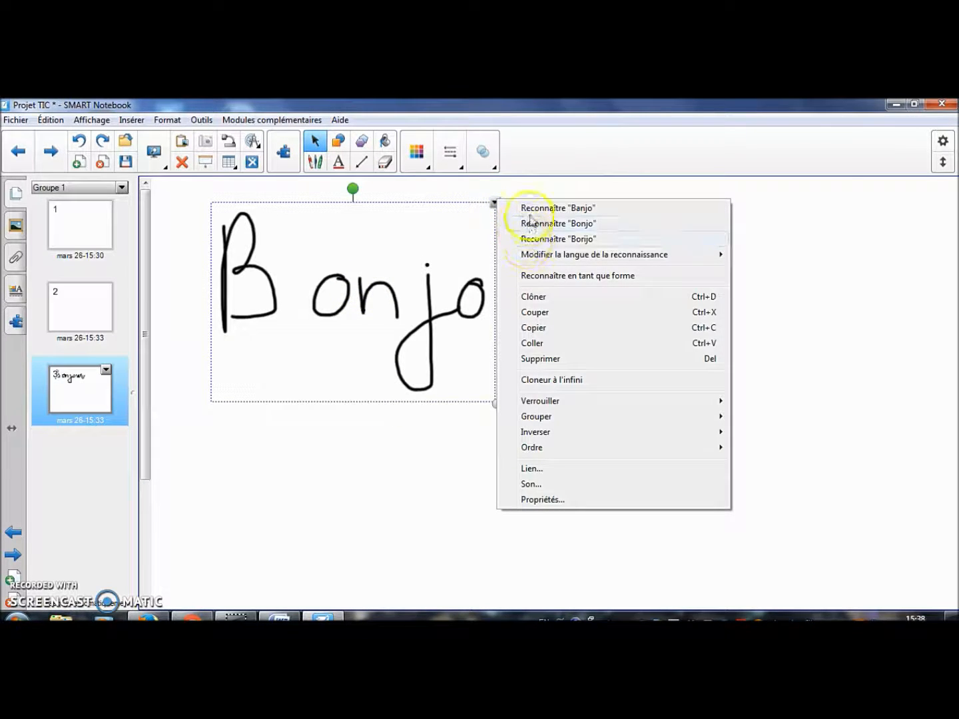
{"action": "mouse_move", "coordinate": [543, 261]}
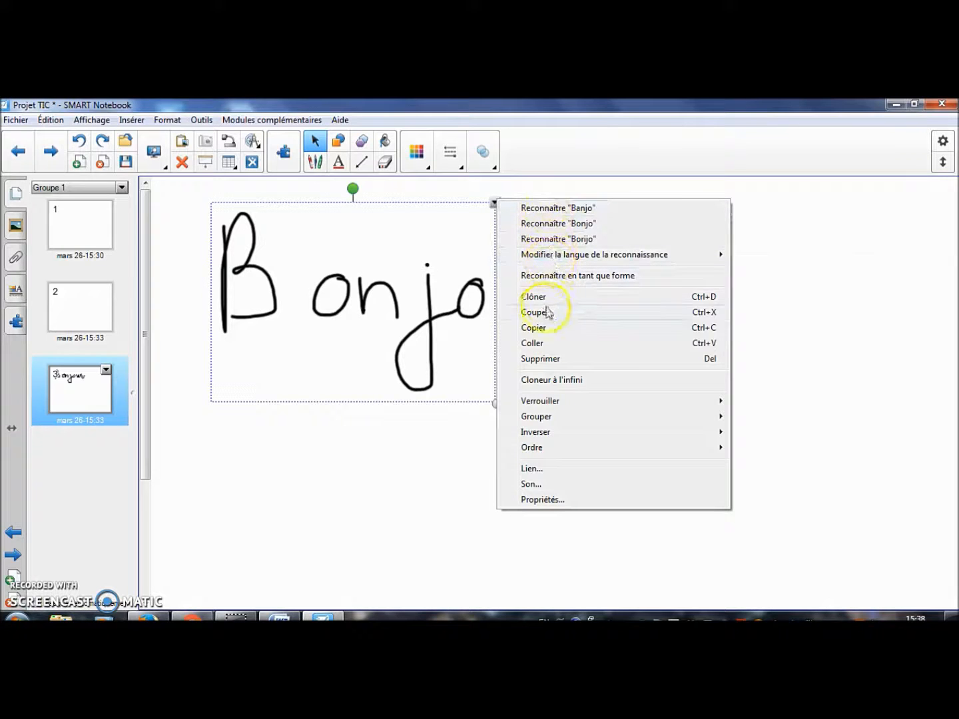
{"action": "left_click", "coordinate": [587, 224]}
{"action": "mouse_move", "coordinate": [522, 337]}
{"action": "left_mouse_down"}
{"action": "mouse_move", "coordinate": [520, 415]}
{"action": "mouse_move", "coordinate": [486, 452]}
{"action": "left_mouse_up"}
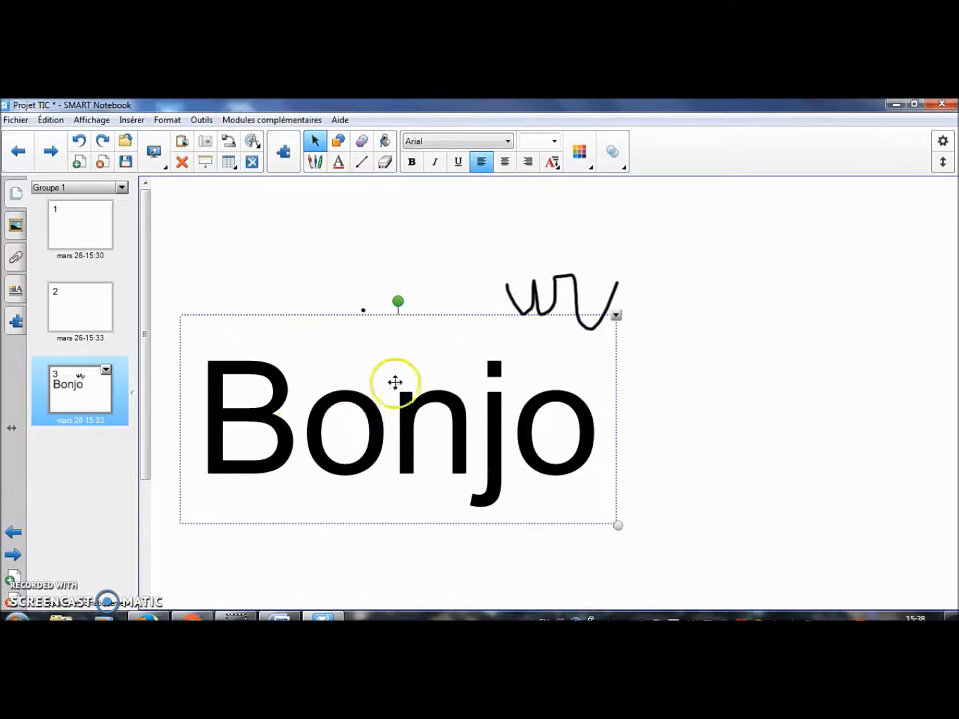
Delete the Bonjo text, the leftover handwritten "ur" and the stray dot from page 3
{"action": "left_click", "coordinate": [400, 255]}
{"action": "left_click", "coordinate": [399, 390]}
{"action": "left_click", "coordinate": [520, 362]}
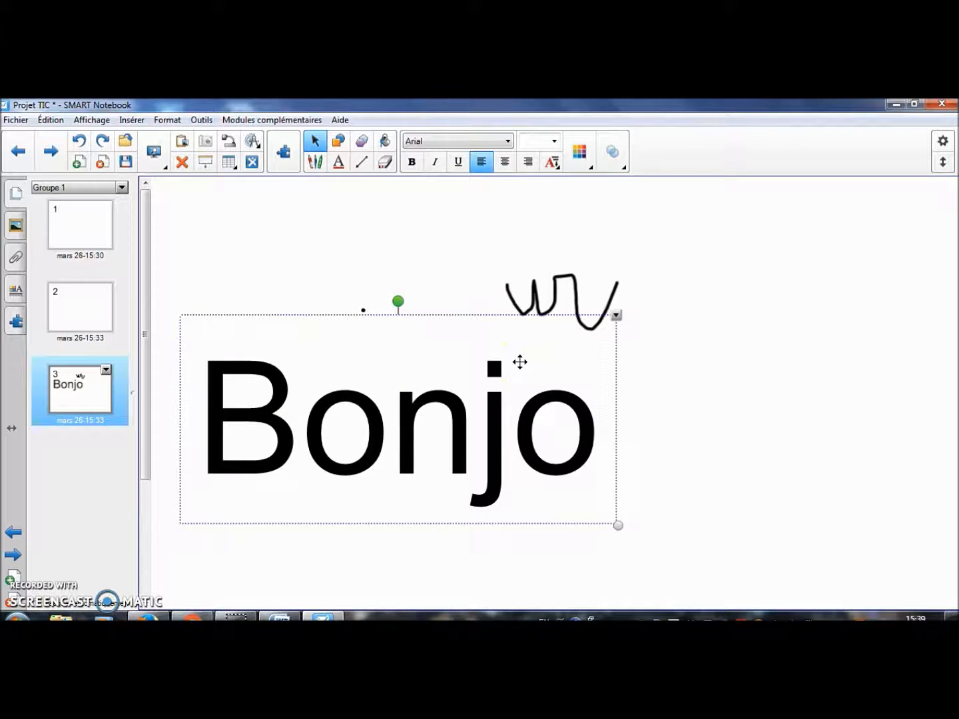
{"action": "key", "text": "Delete"}
{"action": "left_click", "coordinate": [539, 292]}
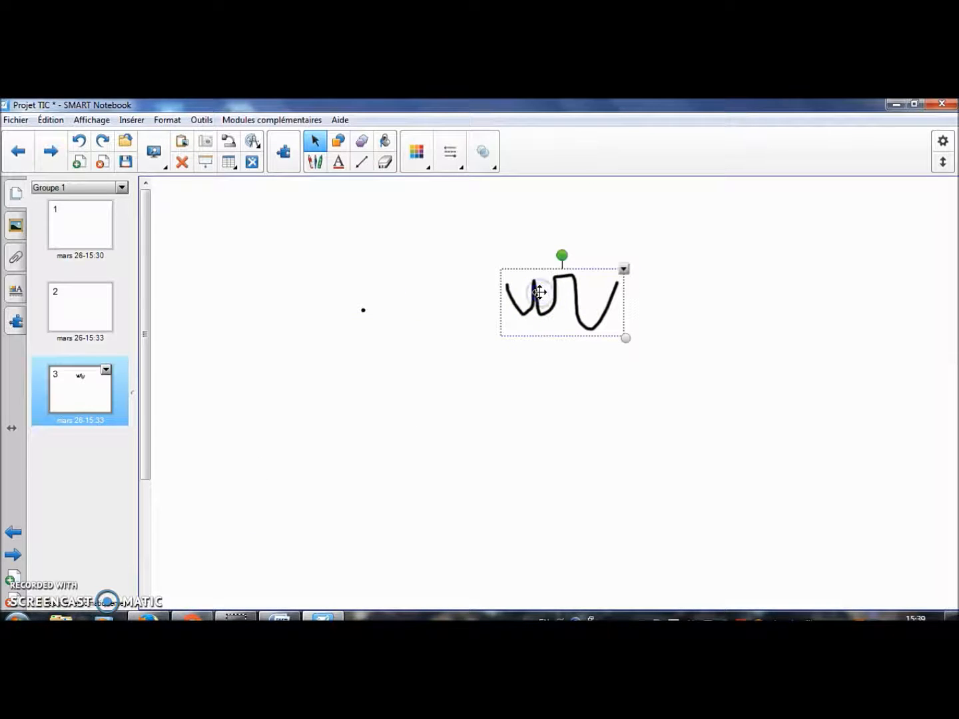
{"action": "key", "text": "Delete"}
{"action": "left_click", "coordinate": [363, 310]}
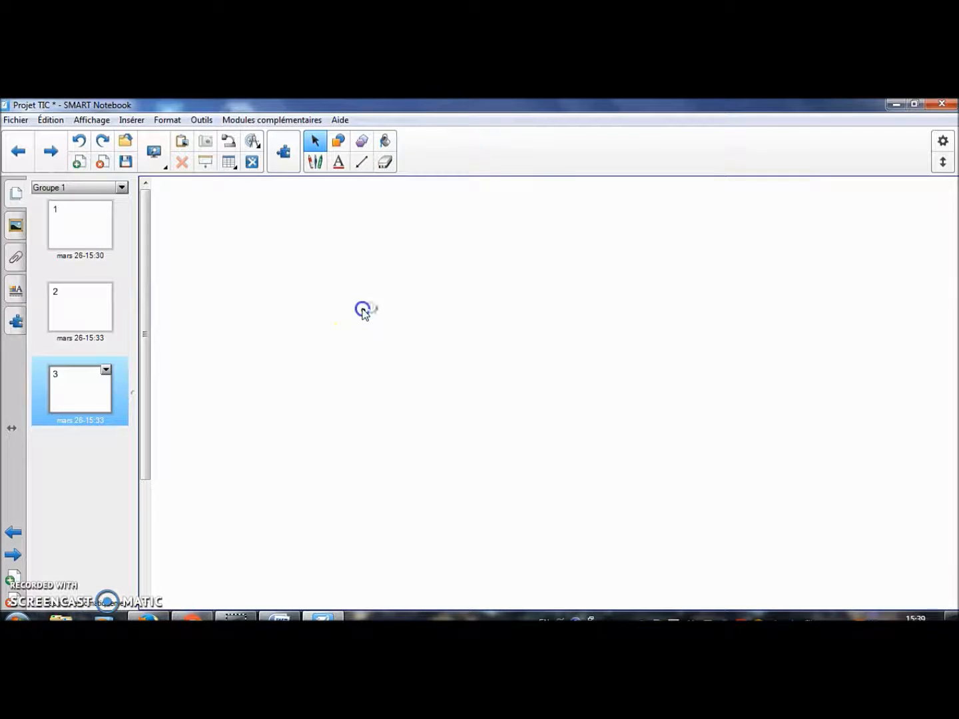
{"action": "key", "text": "Delete"}
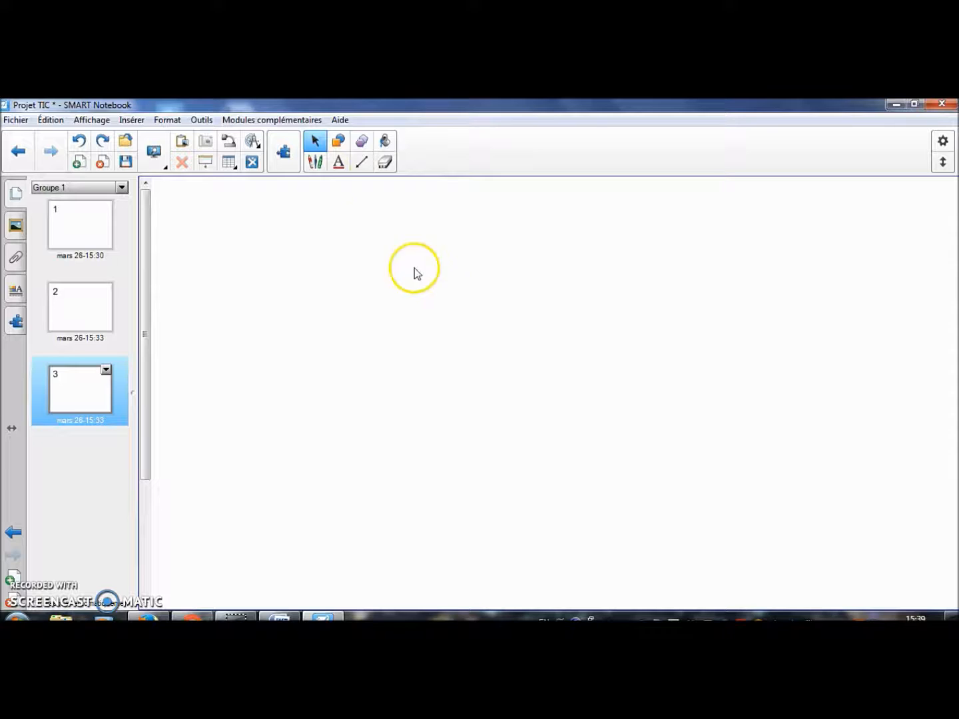
Add the text "Bonjour" in Arial 36 on page 3
{"action": "left_click", "coordinate": [339, 162]}
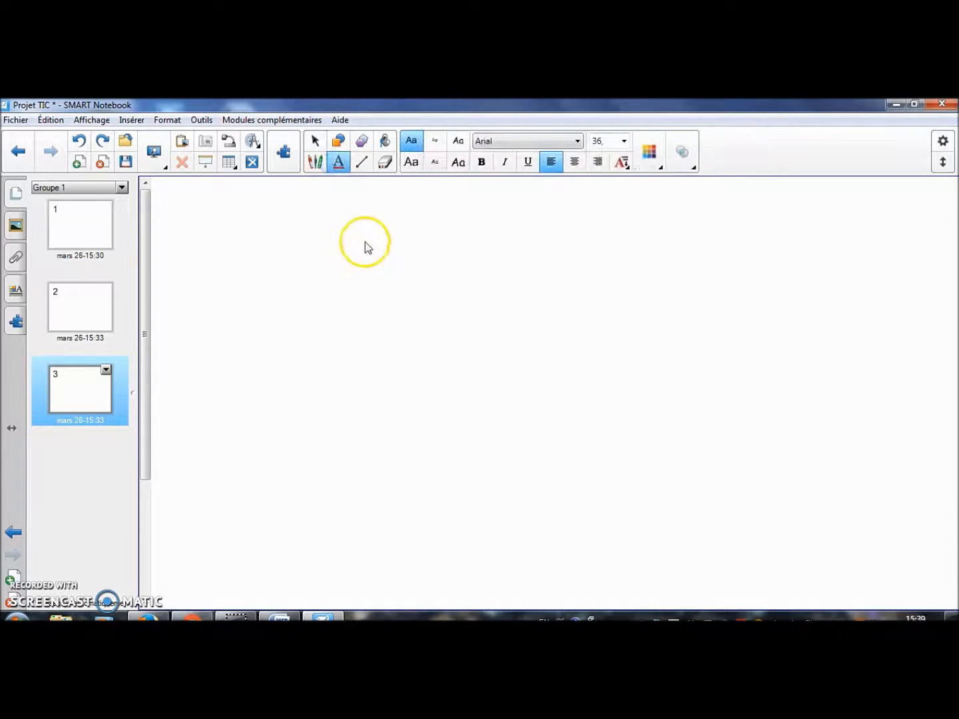
{"action": "left_click", "coordinate": [331, 321]}
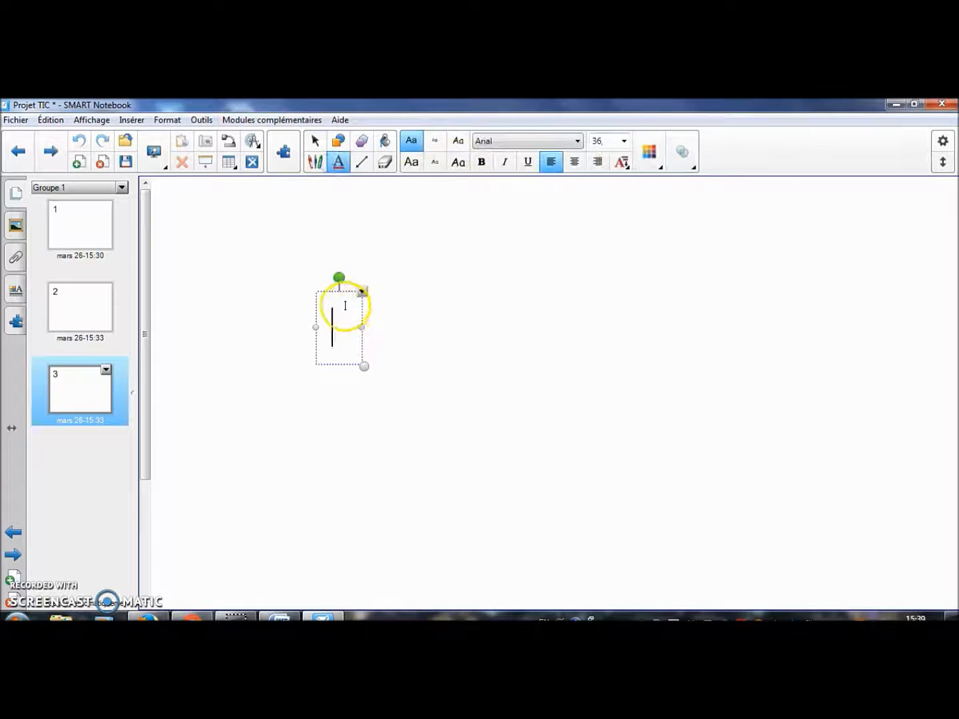
{"action": "type", "text": "Bonjour"}
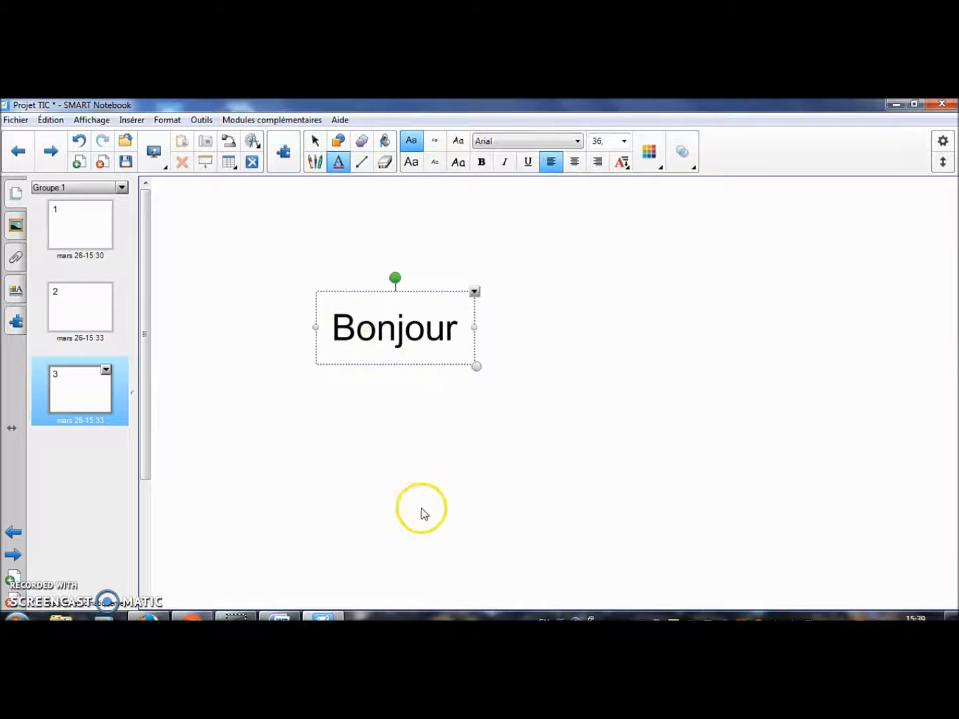
{"action": "left_click", "coordinate": [422, 510]}
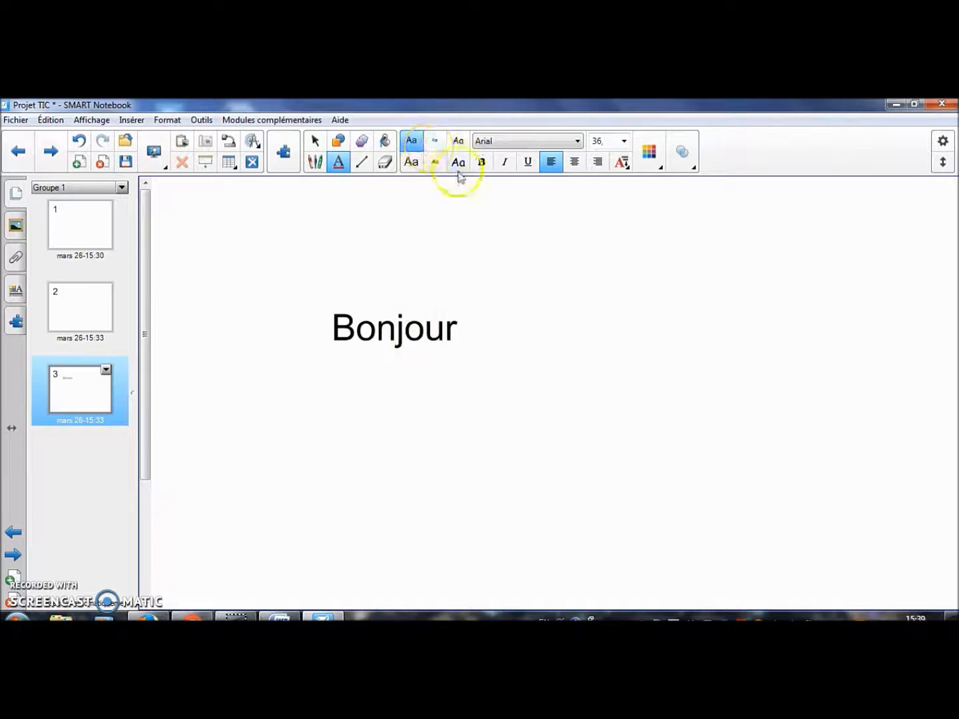
Delete the letter j from the Bonjour text and place the text cursor before the final r
{"action": "left_click", "coordinate": [399, 329]}
{"action": "key", "text": "Delete"}
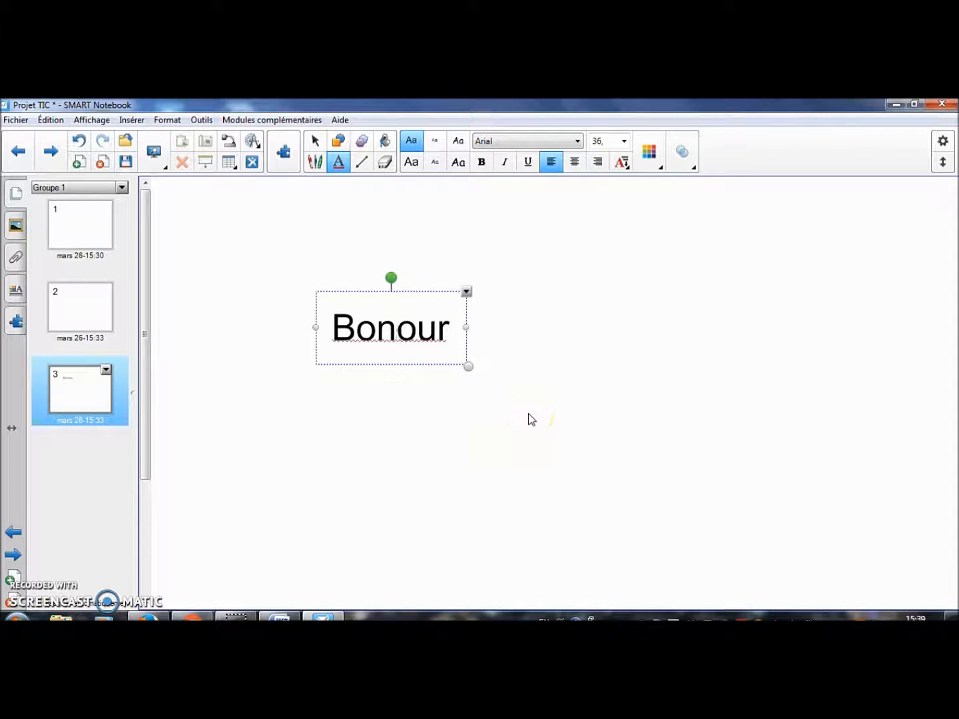
{"action": "left_click", "coordinate": [462, 291]}
{"action": "left_click", "coordinate": [447, 291]}
{"action": "left_click", "coordinate": [442, 330]}
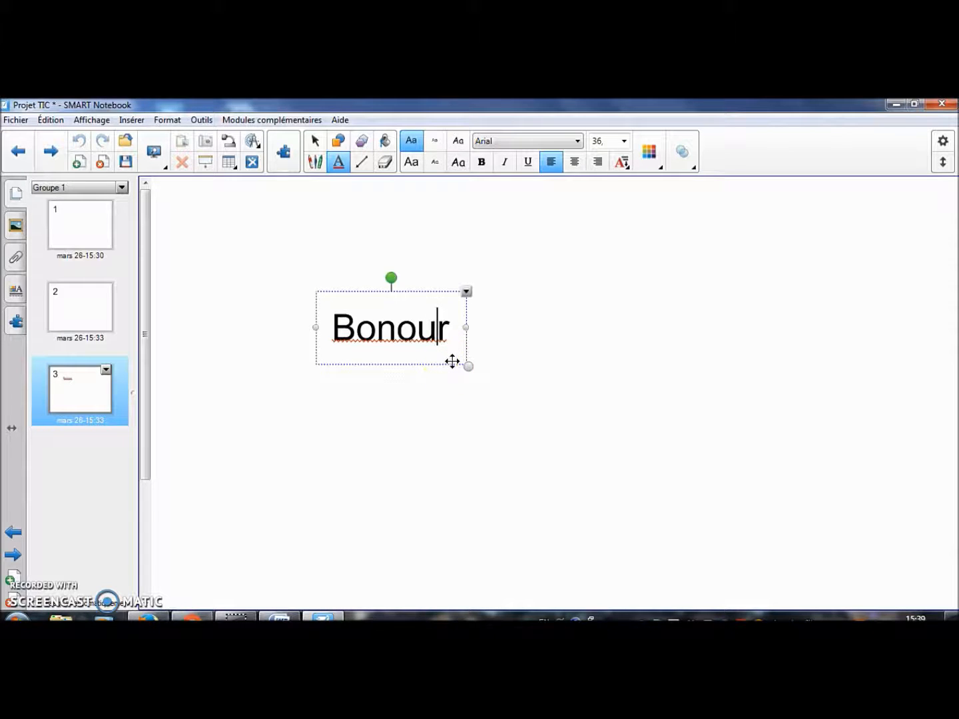
Delete the final r and the rest of the Bonour text from page 3
{"action": "key", "text": "Delete"}
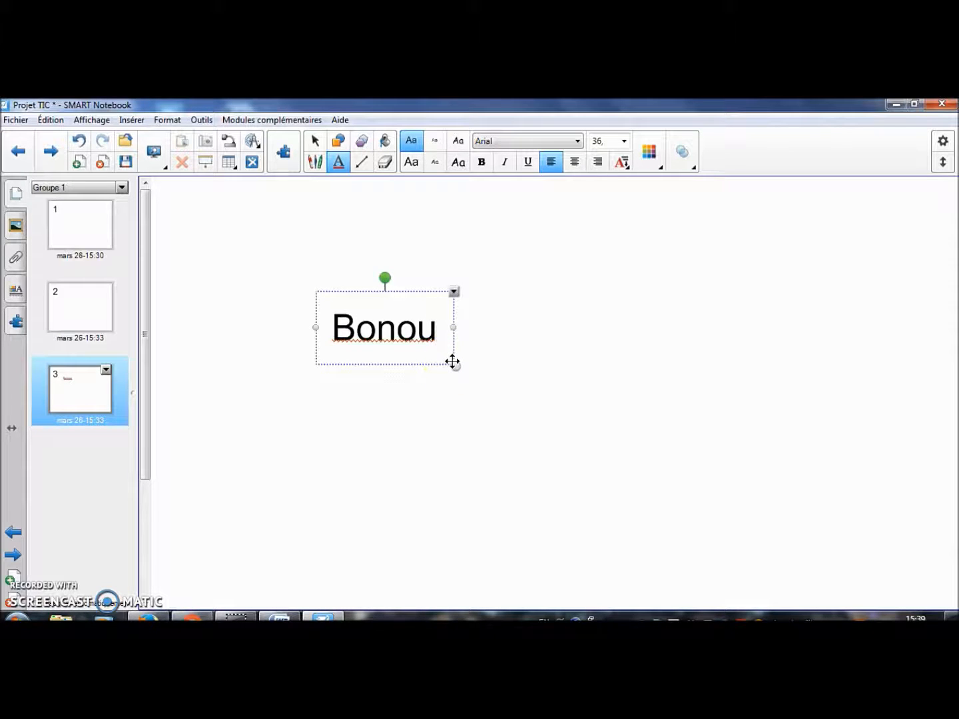
{"action": "left_click", "coordinate": [438, 367]}
{"action": "left_click", "coordinate": [436, 340]}
{"action": "left_click_drag", "start_coordinate": [436, 340], "coordinate": [303, 327]}
{"action": "key", "text": "BackSpace"}
{"action": "left_click", "coordinate": [363, 518]}
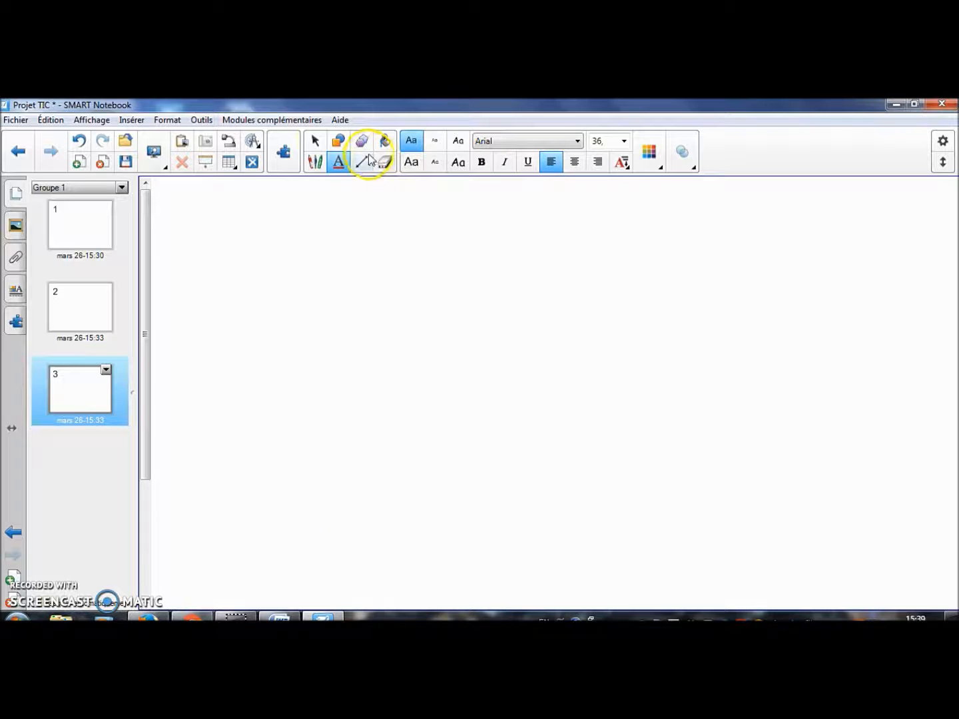
Draw a circle near the upper left of page 3, set the shape fill colour to green and add a dot inside the circle
{"action": "left_click", "coordinate": [318, 141]}
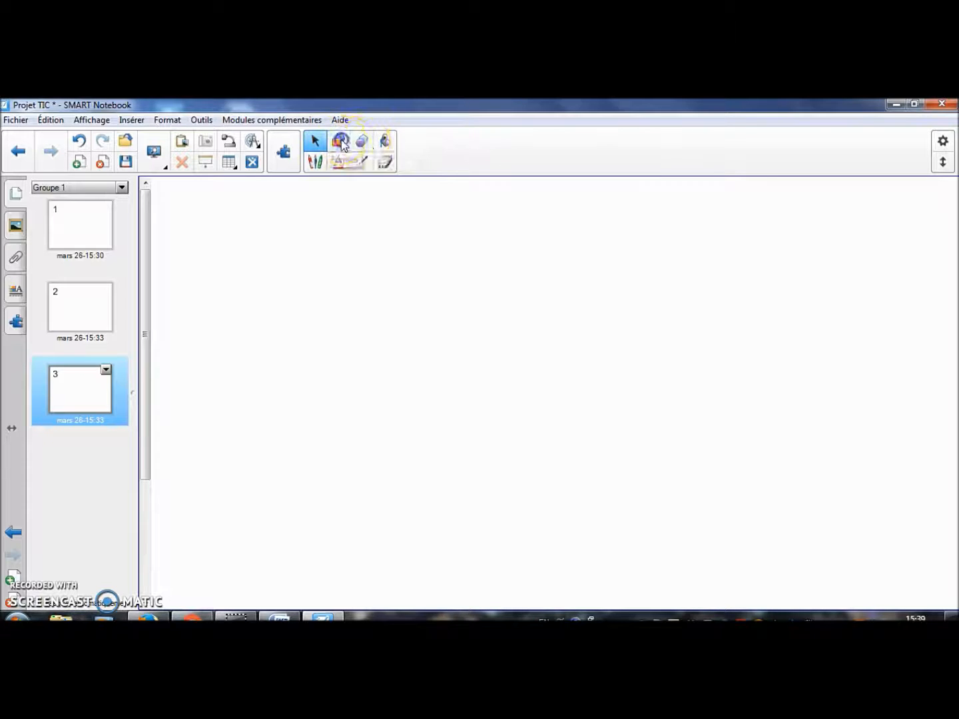
{"action": "left_click_drag", "start_coordinate": [285, 259], "coordinate": [344, 299]}
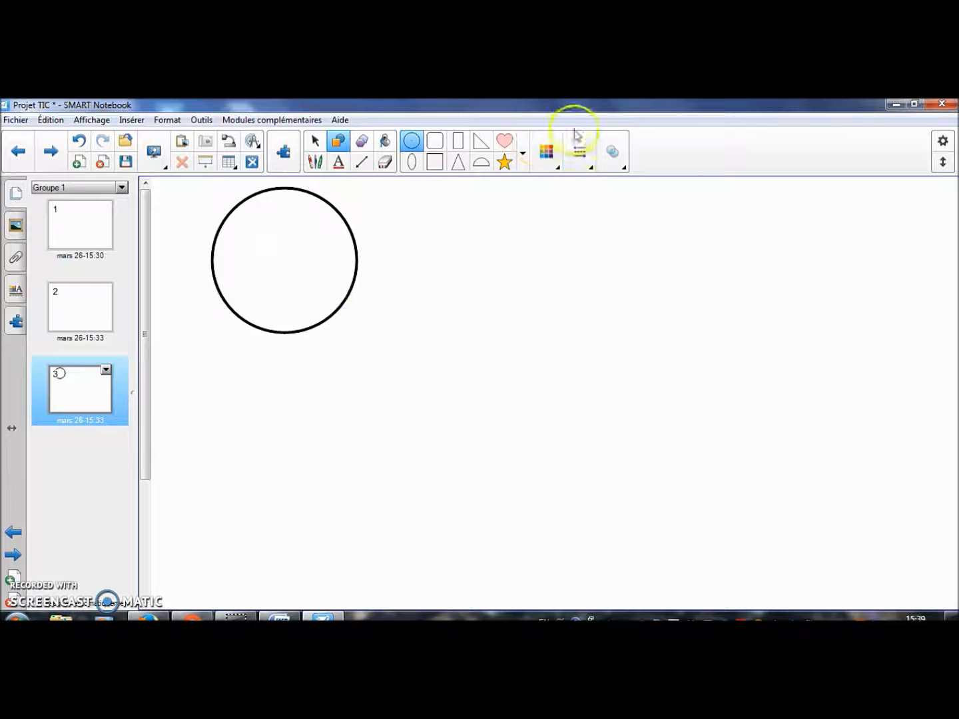
{"action": "left_click", "coordinate": [547, 152]}
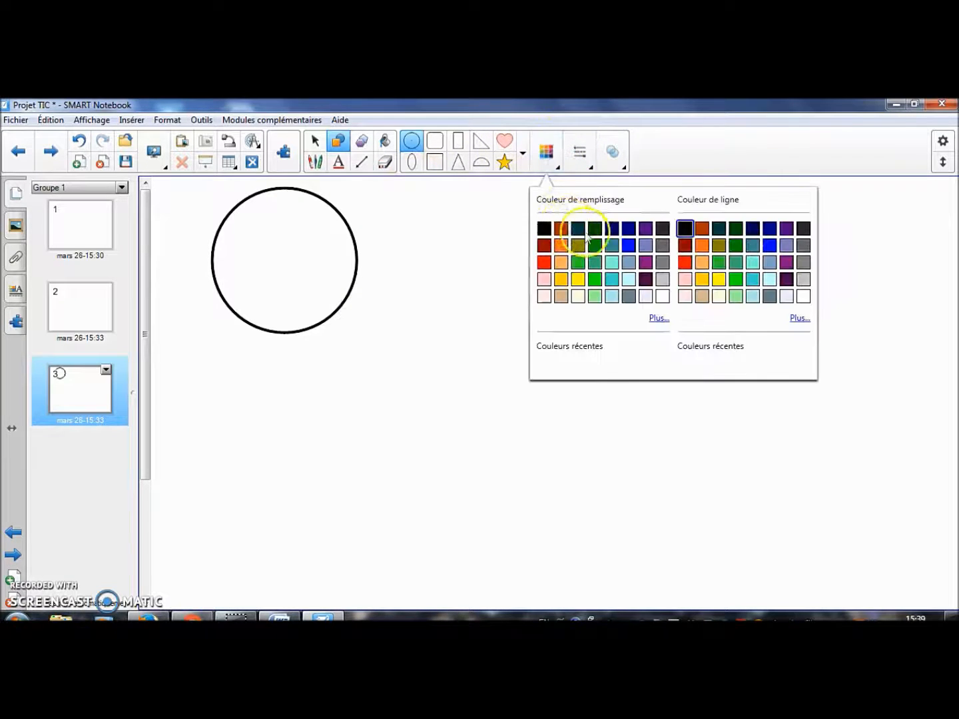
{"action": "left_click", "coordinate": [578, 262]}
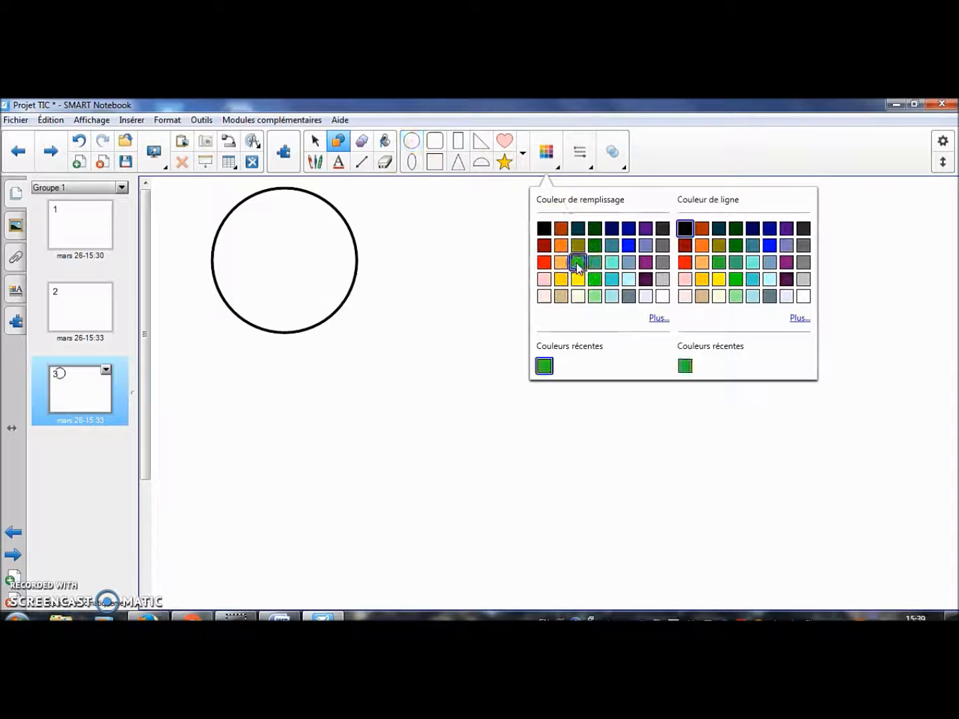
{"action": "left_click", "coordinate": [298, 261]}
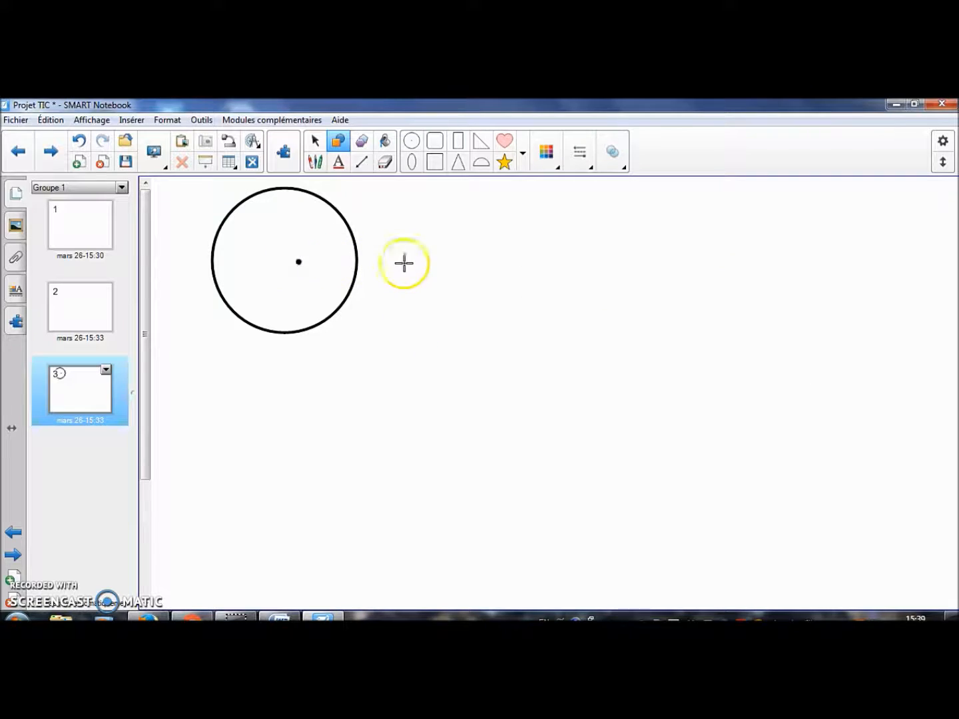
Try to erase the circle's outline with the eraser in its different sizes
{"action": "left_click", "coordinate": [315, 141]}
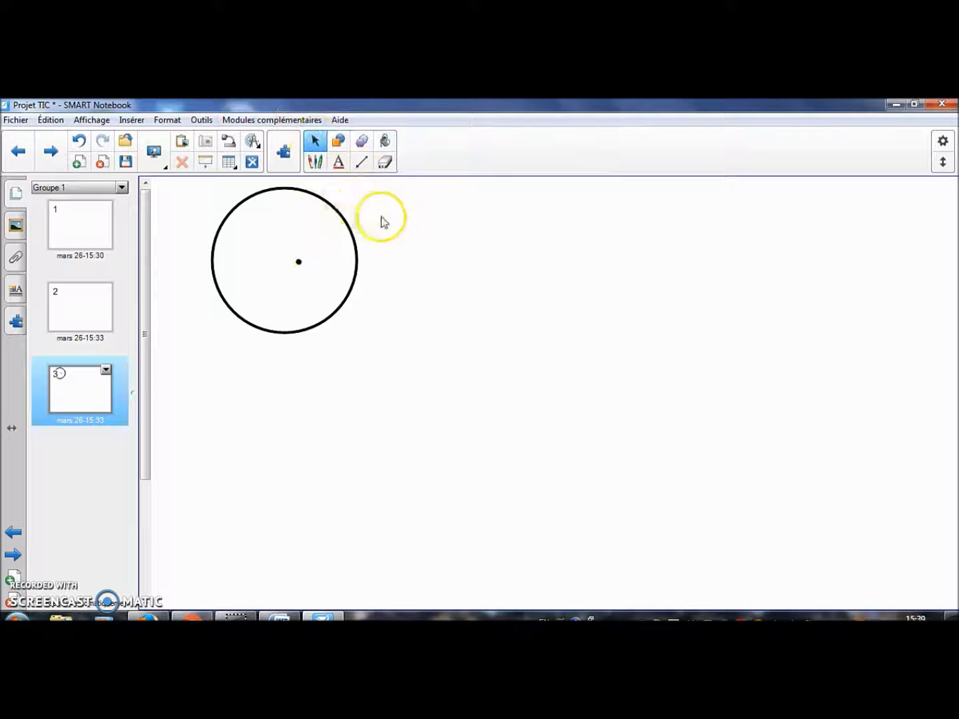
{"action": "left_click", "coordinate": [385, 161]}
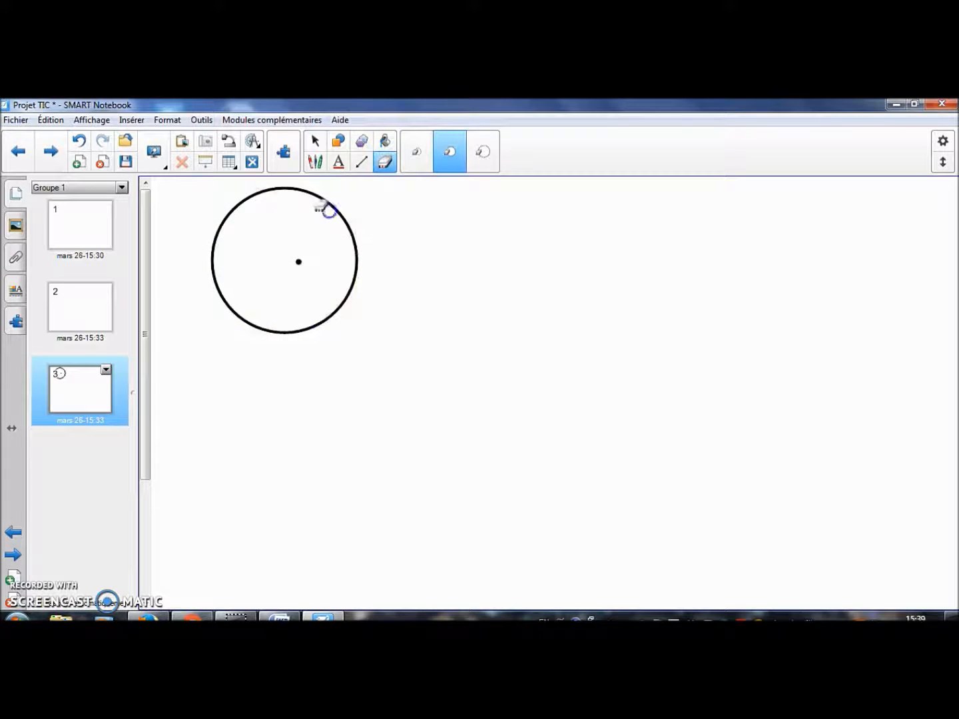
{"action": "left_click", "coordinate": [477, 159]}
{"action": "left_click", "coordinate": [415, 153]}
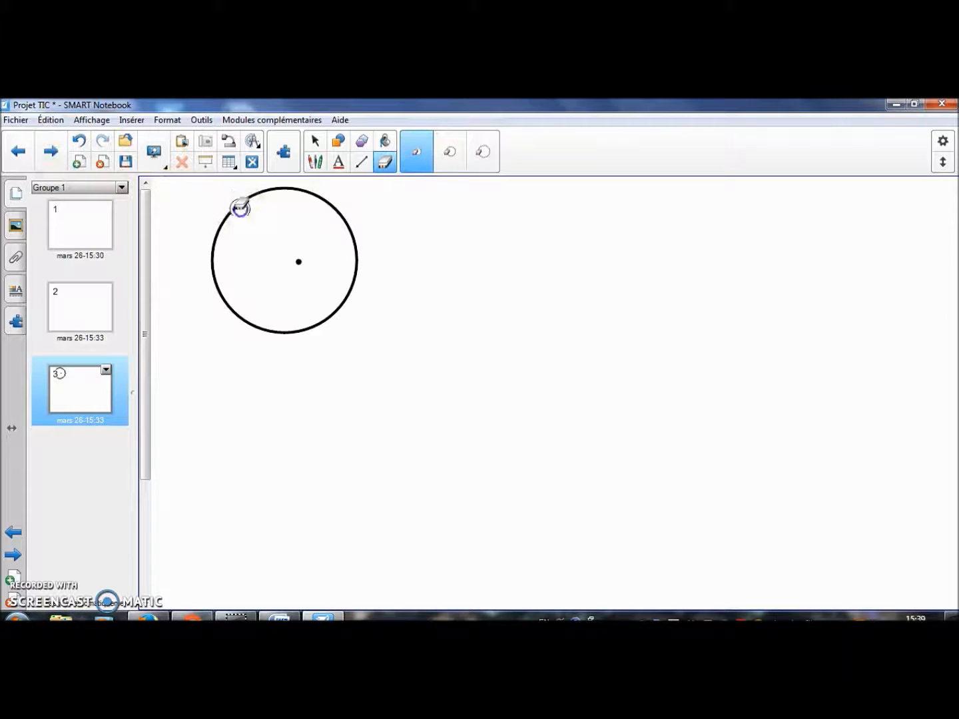
Delete the circle and the dot inside it from page 3
{"action": "left_click", "coordinate": [315, 141]}
{"action": "left_click", "coordinate": [320, 198]}
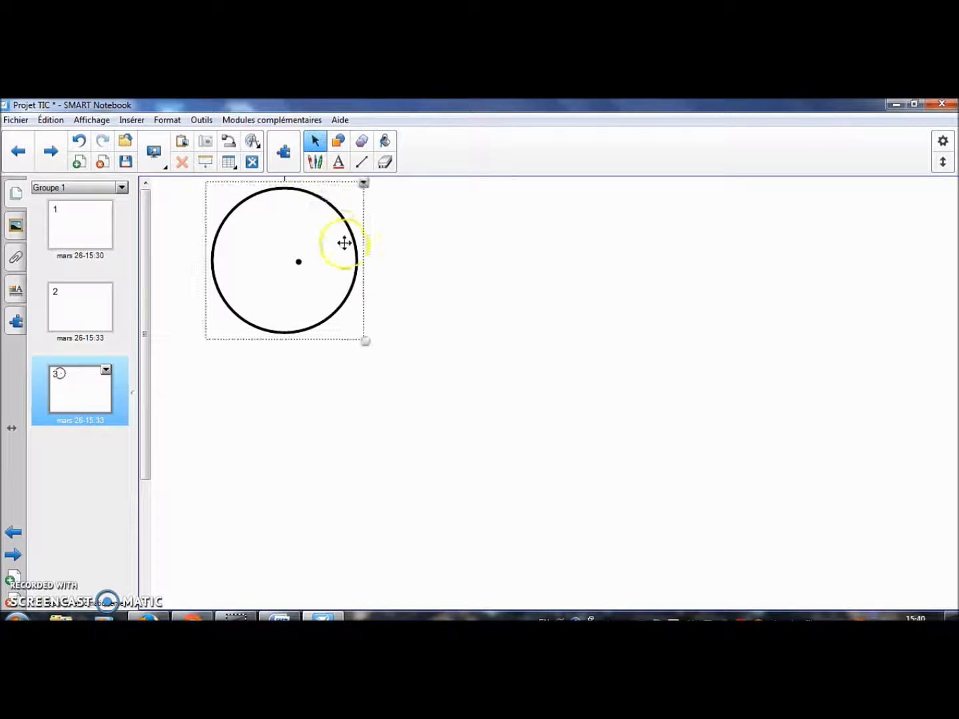
{"action": "key", "text": "Delete"}
{"action": "left_click", "coordinate": [299, 261]}
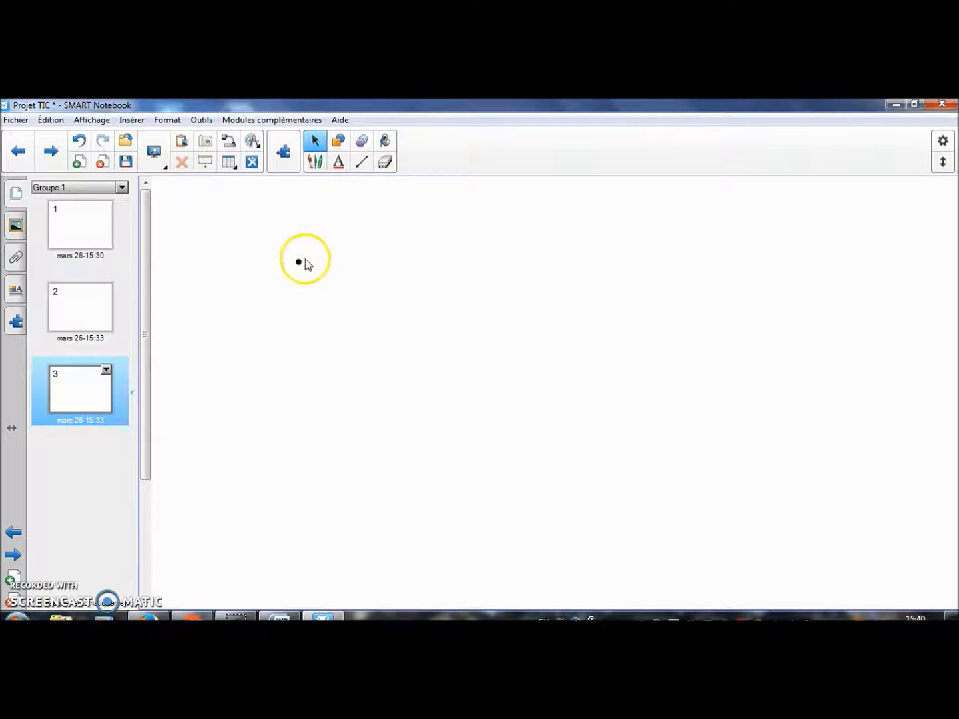
{"action": "key", "text": "Delete"}
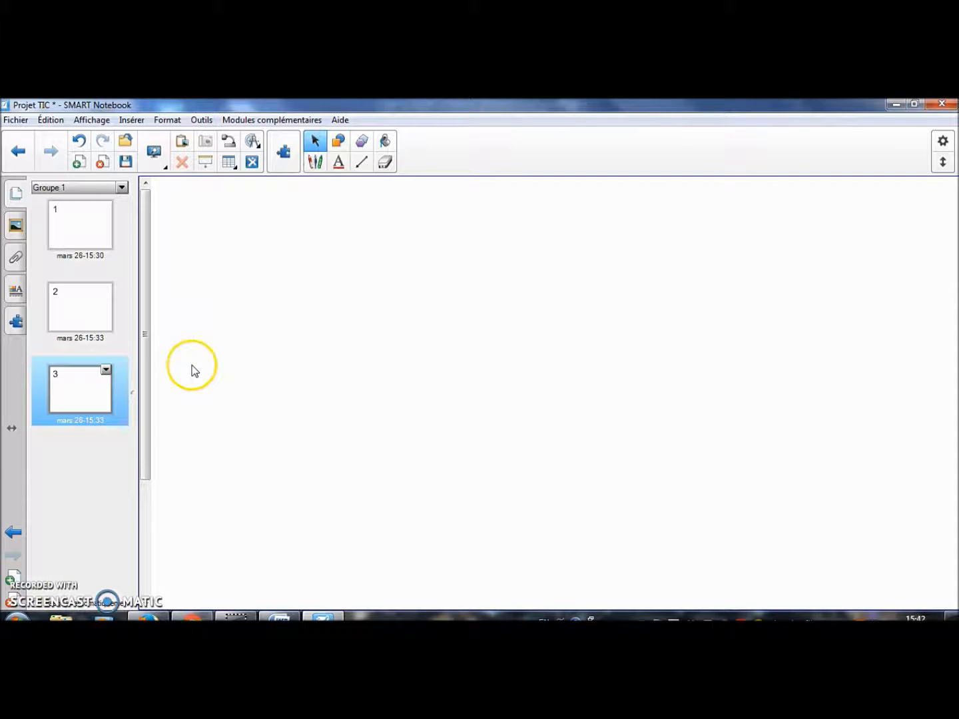
Delete pages 3 and 2, keeping only page 1, and save the Projet TIC file
{"action": "left_click", "coordinate": [146, 246]}
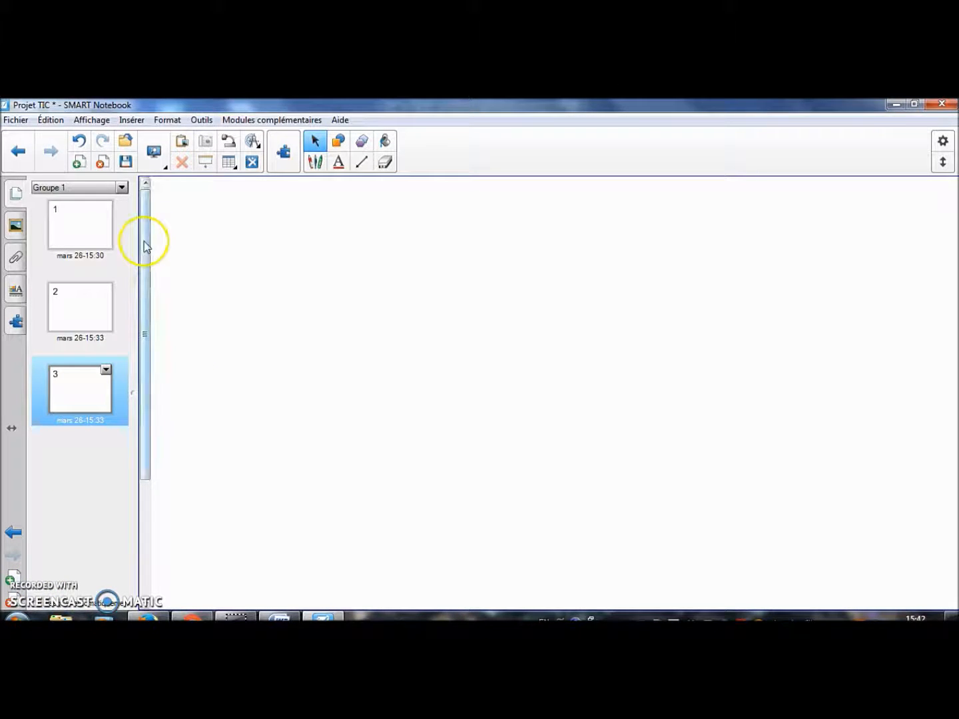
{"action": "left_click", "coordinate": [59, 122]}
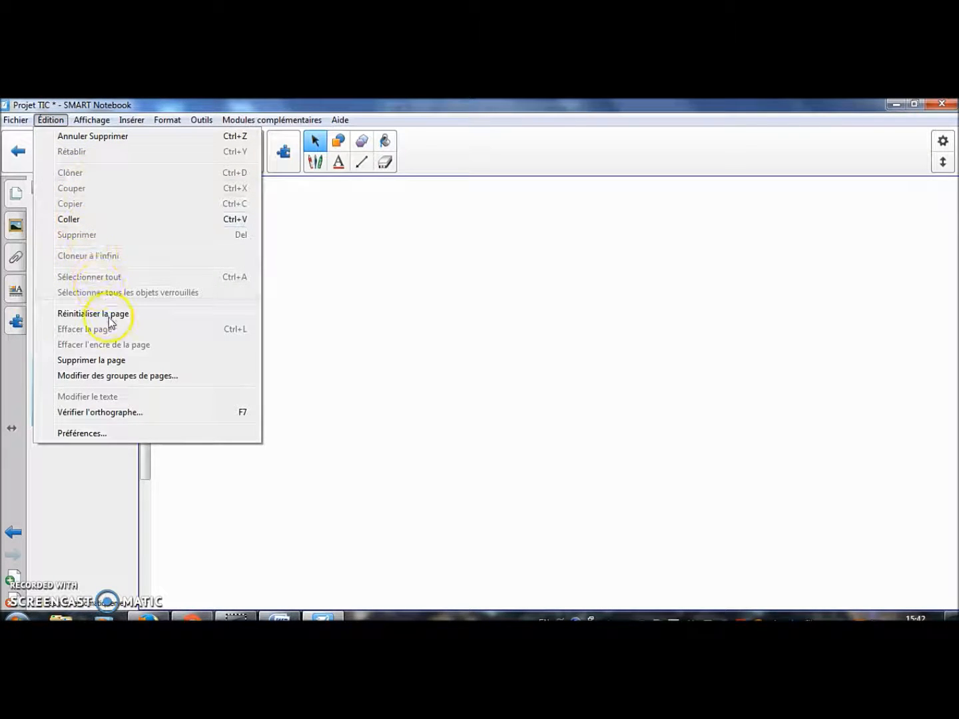
{"action": "left_click", "coordinate": [110, 359]}
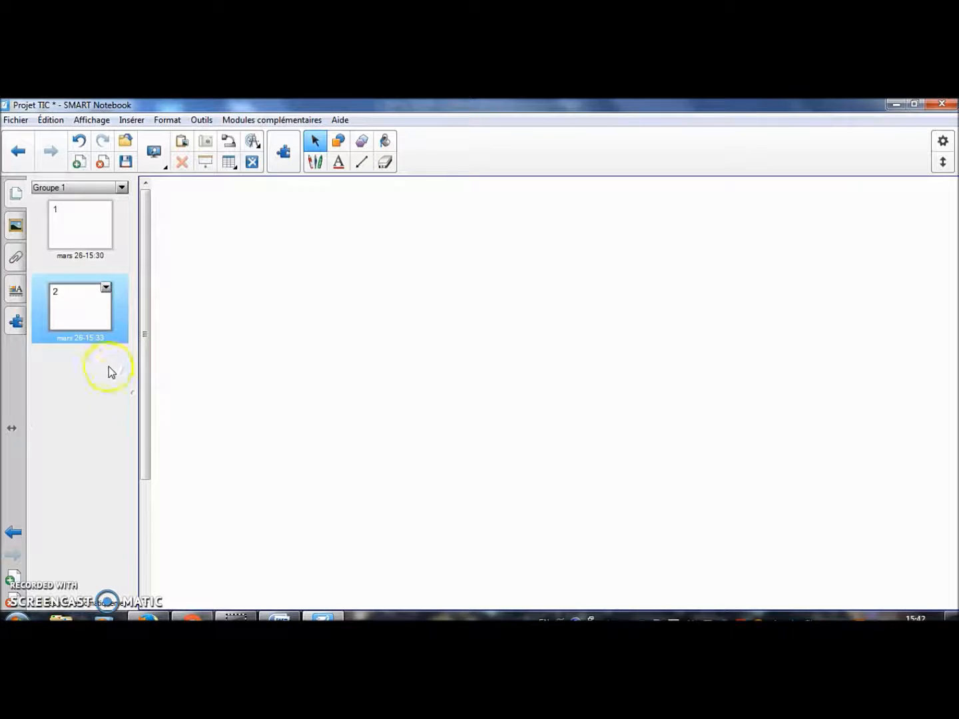
{"action": "left_click", "coordinate": [103, 163]}
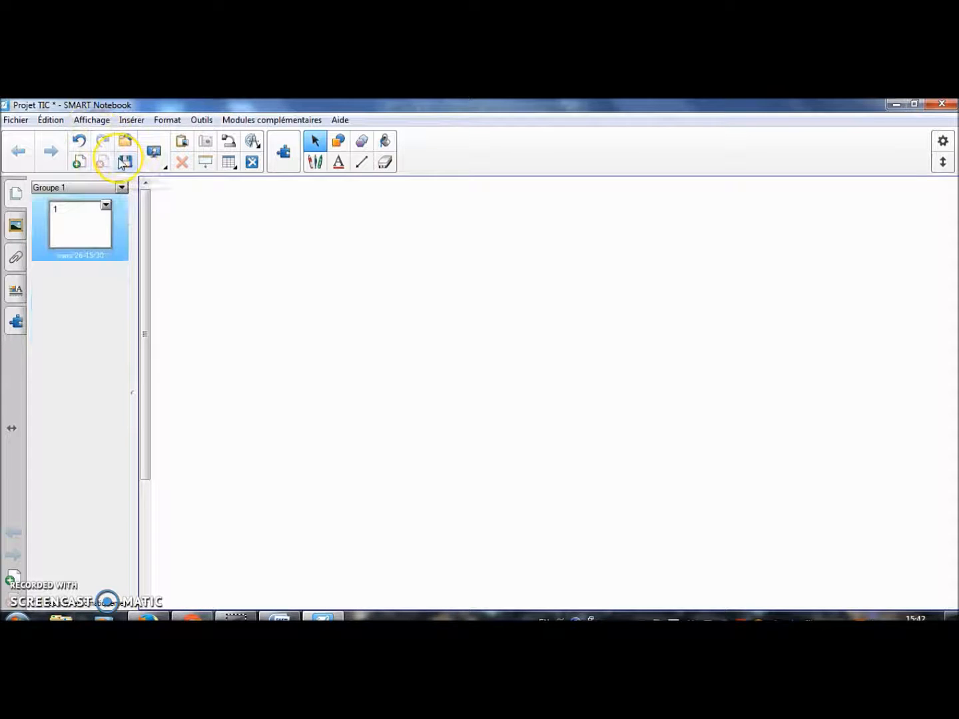
{"action": "left_click", "coordinate": [123, 162]}
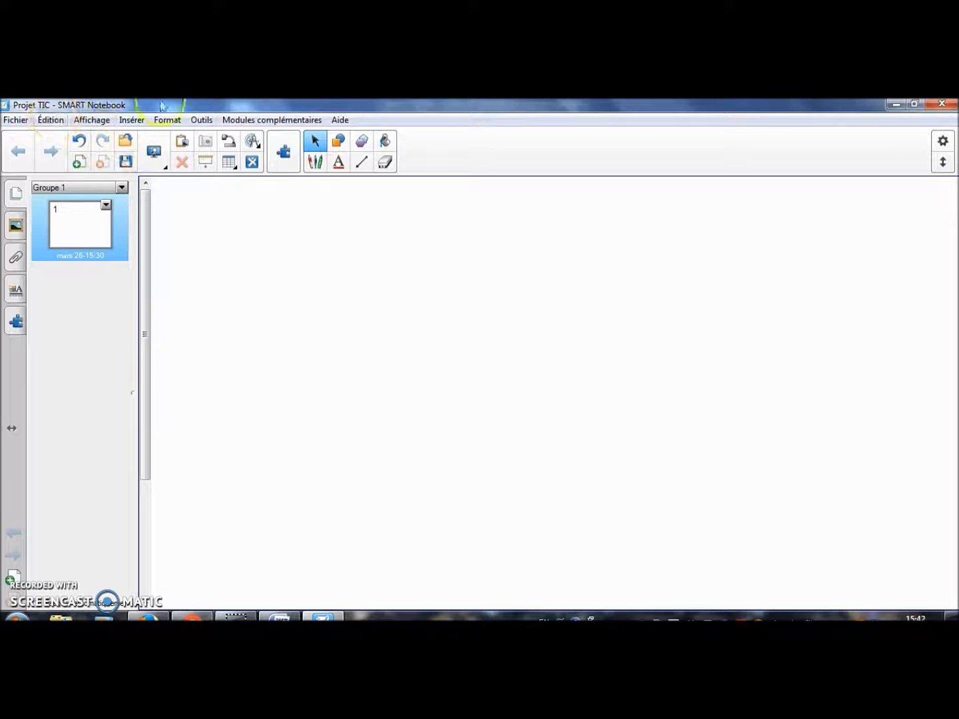
Display page 1 in full-screen mode and return to the normal view
{"action": "left_click", "coordinate": [92, 120]}
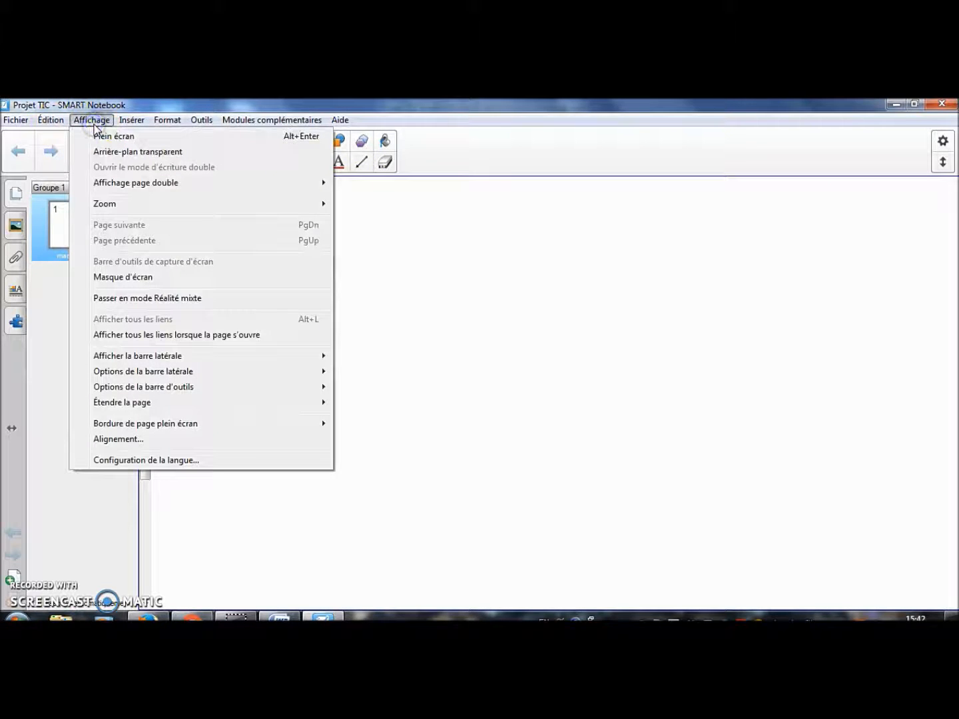
{"action": "left_click", "coordinate": [104, 141]}
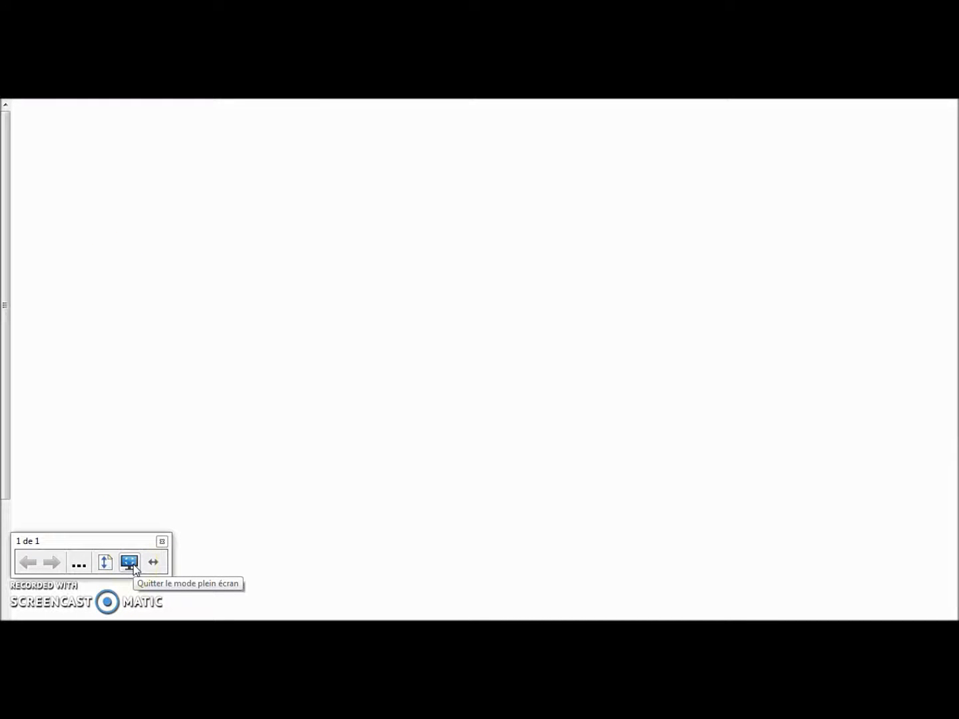
{"action": "left_click", "coordinate": [54, 564]}
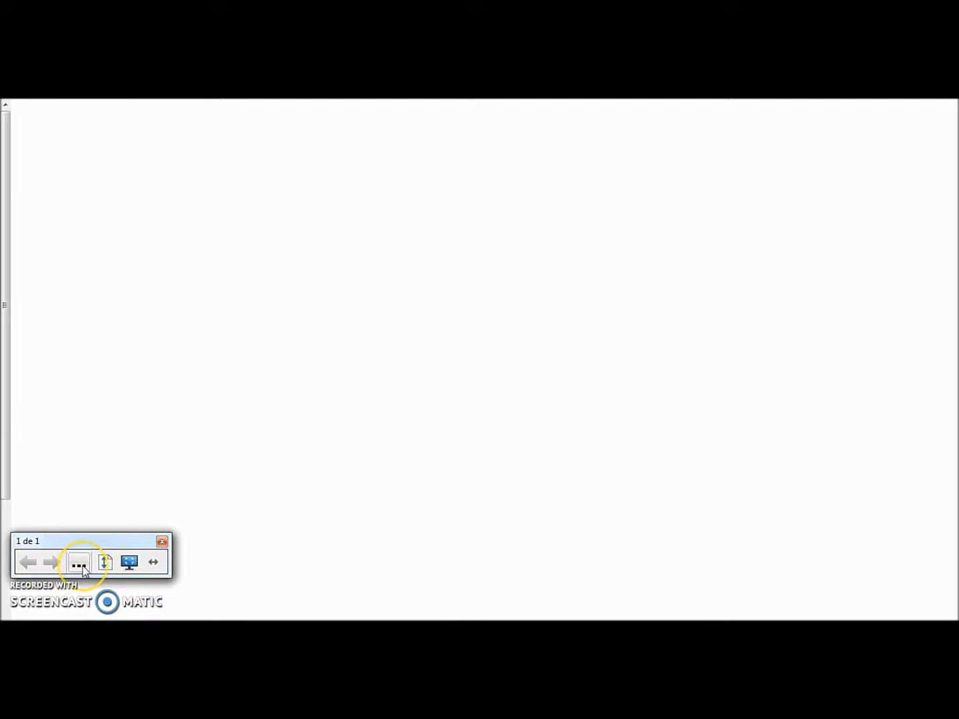
{"action": "left_click", "coordinate": [129, 563]}
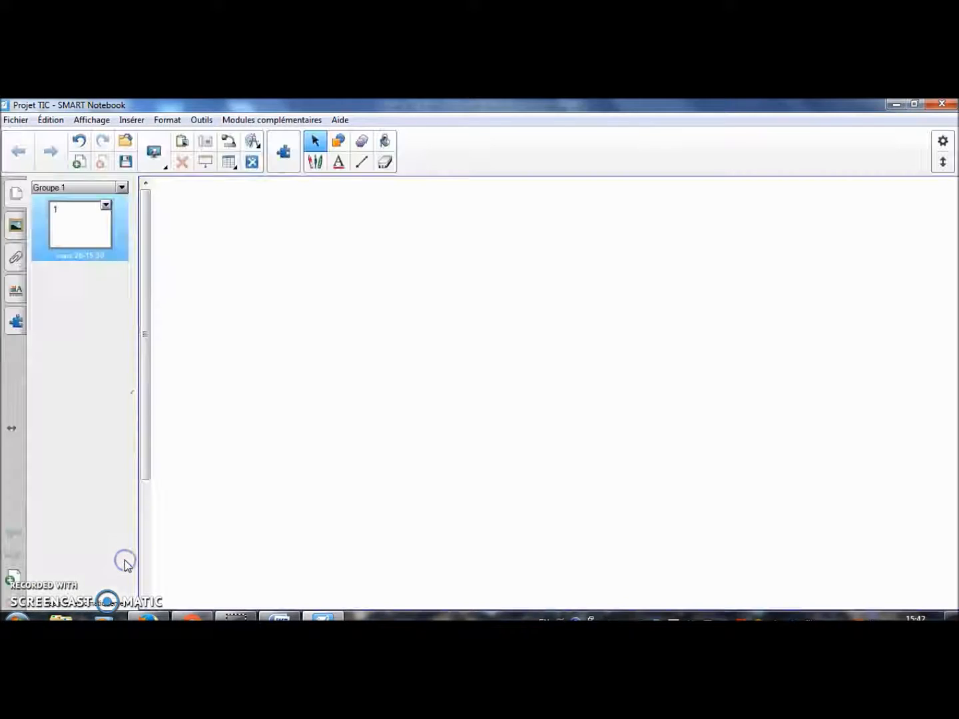
Cover page 1 with the screen shade and remove the shade again
{"action": "left_click", "coordinate": [93, 120]}
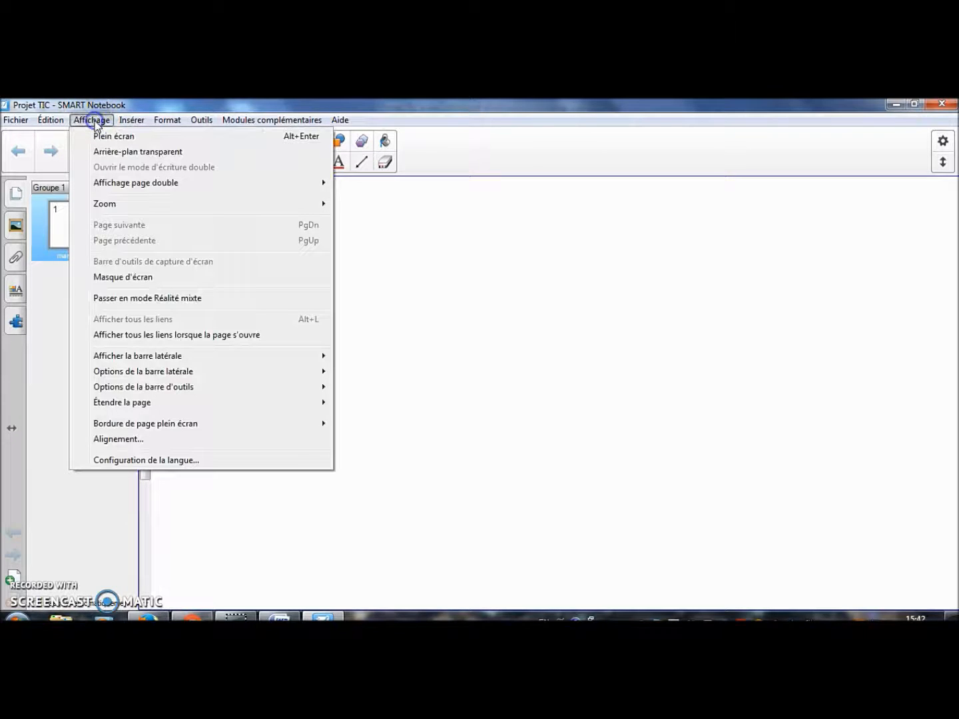
{"action": "left_click", "coordinate": [145, 281]}
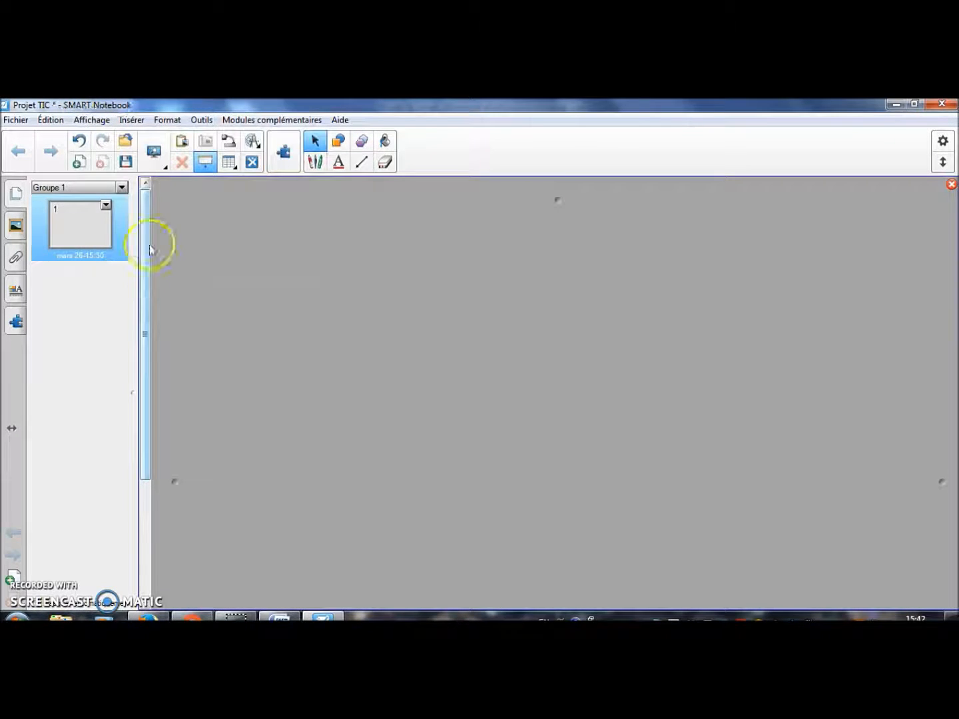
{"action": "left_click", "coordinate": [205, 162]}
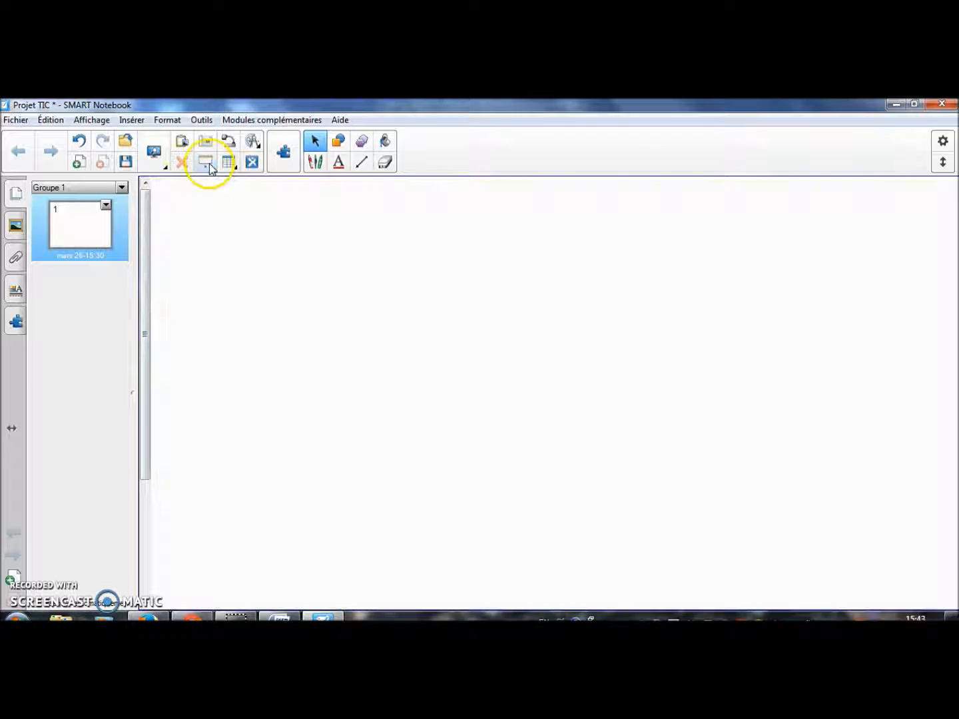
{"action": "left_click", "coordinate": [130, 122]}
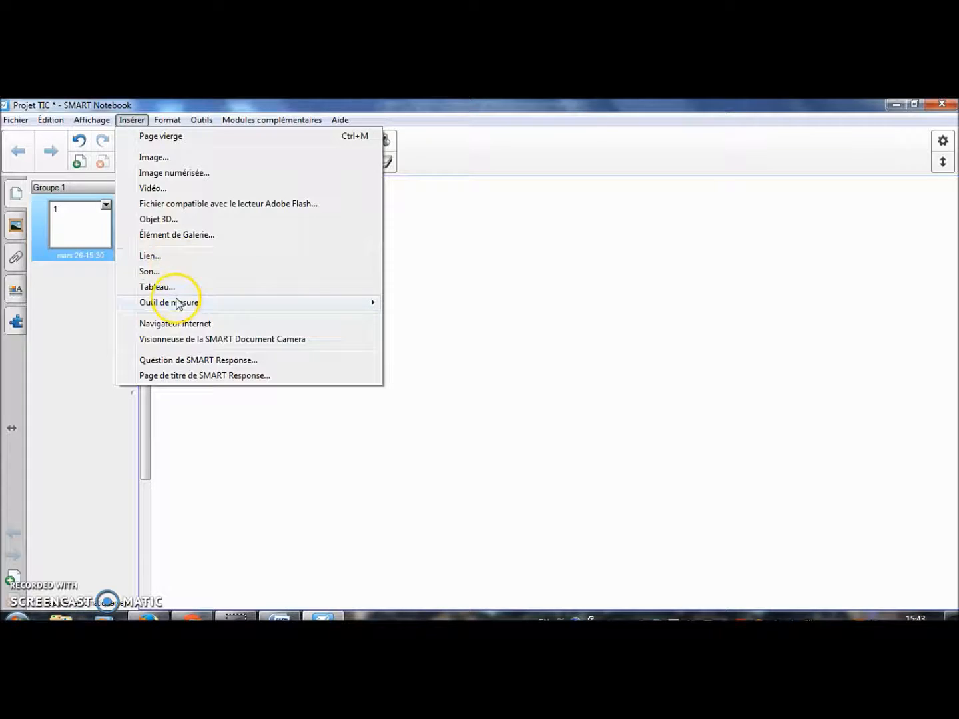
{"action": "mouse_move", "coordinate": [178, 307]}
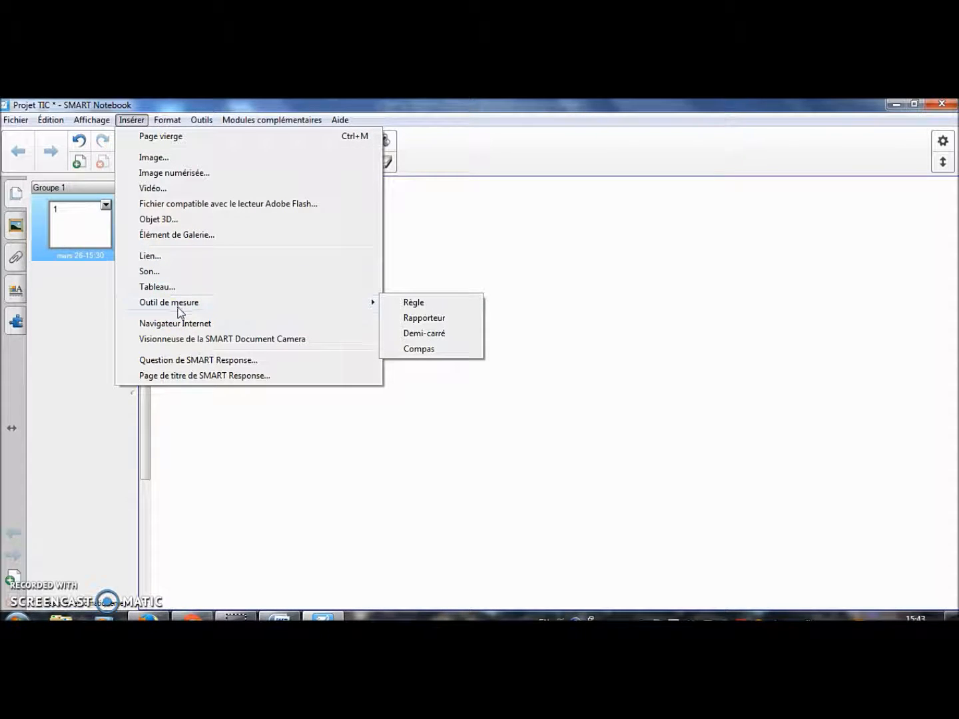
{"action": "left_click", "coordinate": [185, 326]}
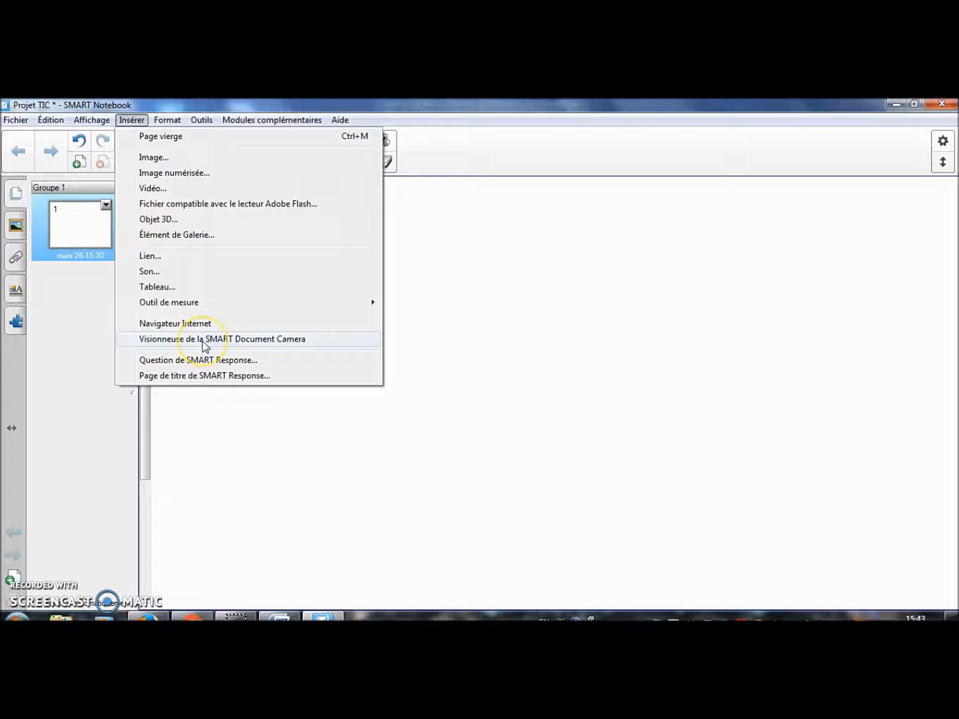
Start a new theme, try yellow, olive and teal solid background fills, and cancel the theme without saving
{"action": "left_click", "coordinate": [166, 121]}
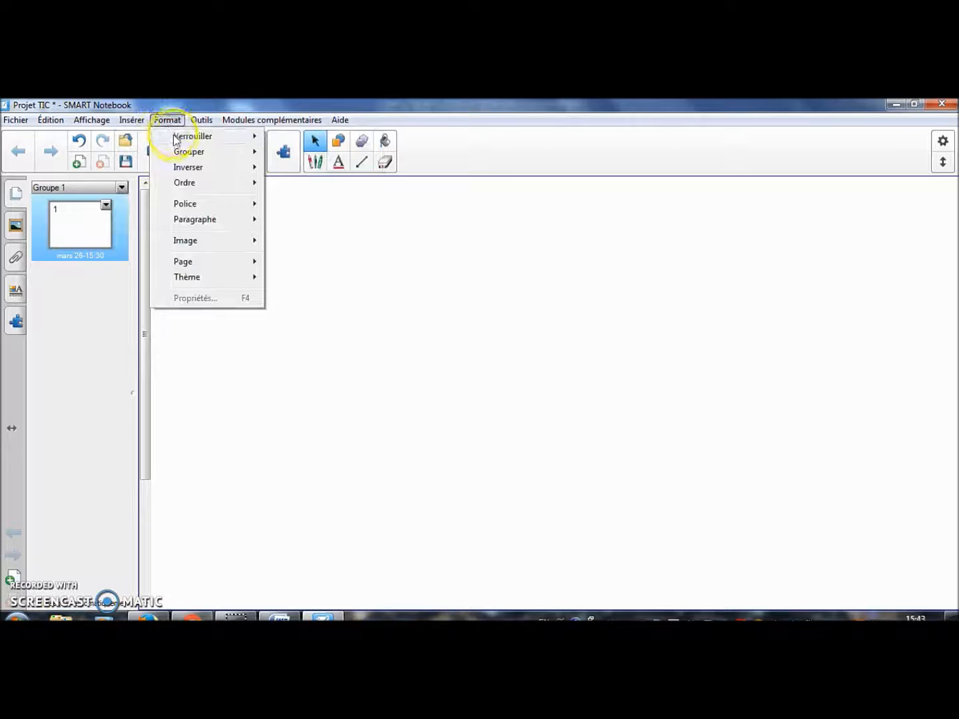
{"action": "left_click", "coordinate": [171, 120]}
{"action": "left_click", "coordinate": [189, 120]}
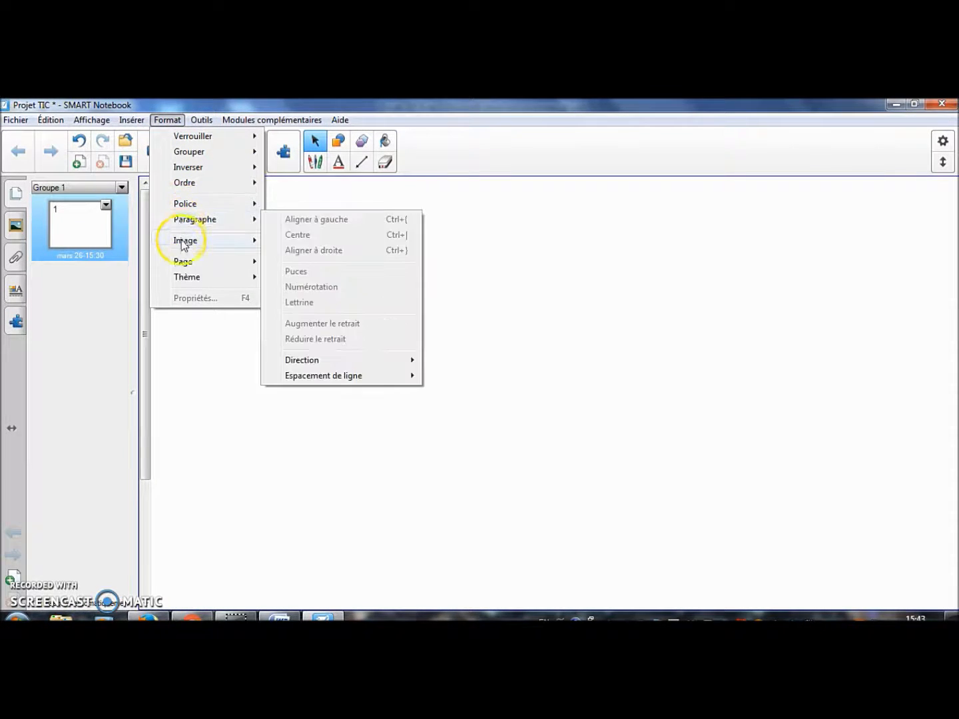
{"action": "mouse_move", "coordinate": [190, 281]}
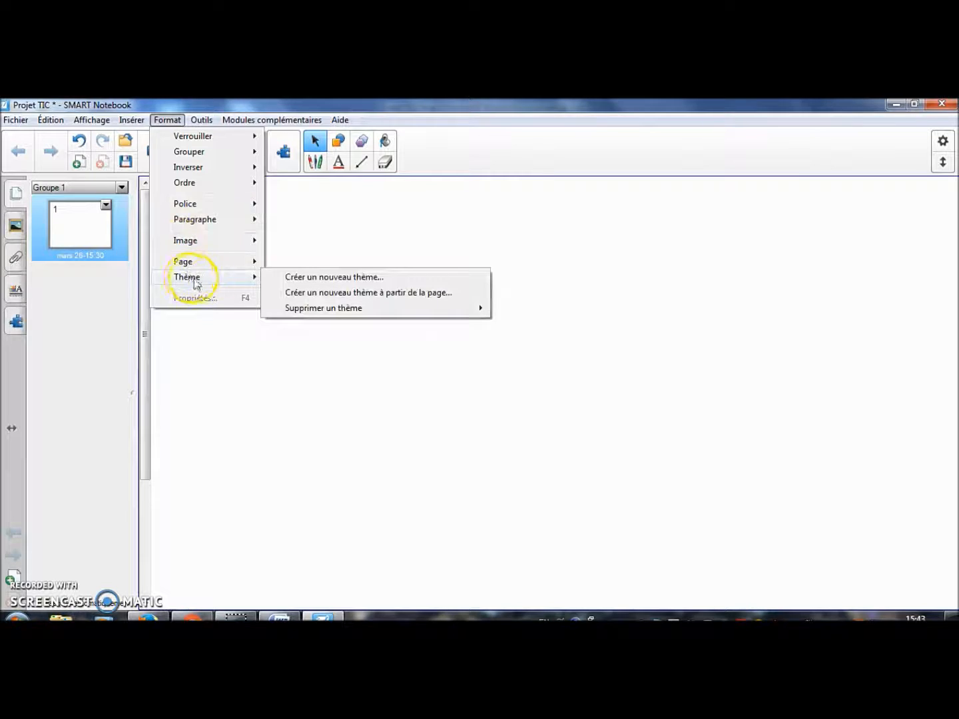
{"action": "left_click", "coordinate": [285, 277]}
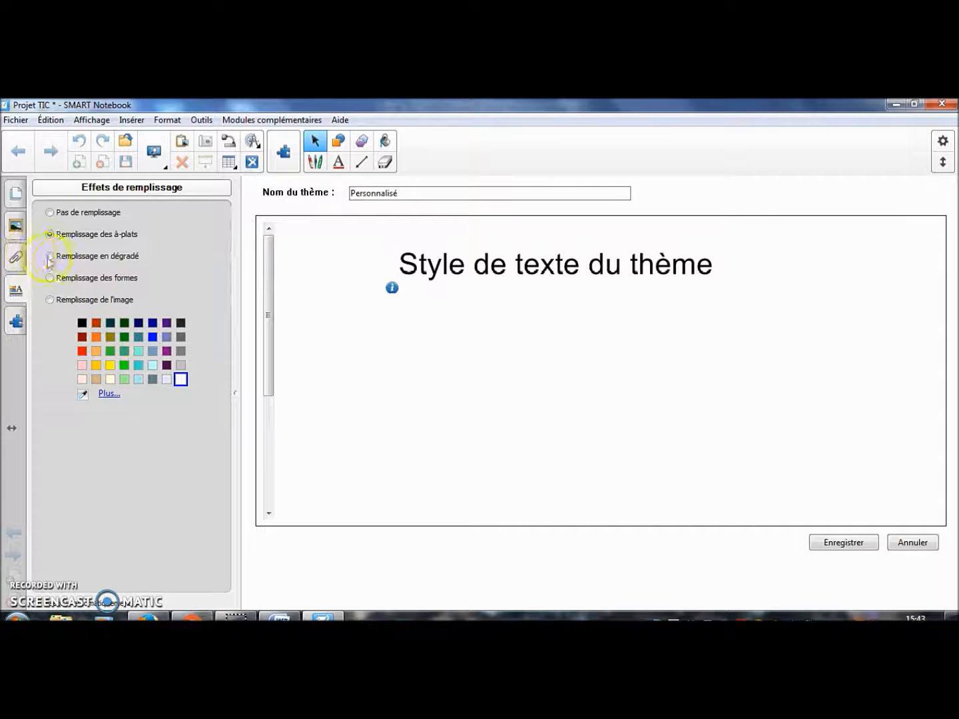
{"action": "left_click", "coordinate": [110, 365]}
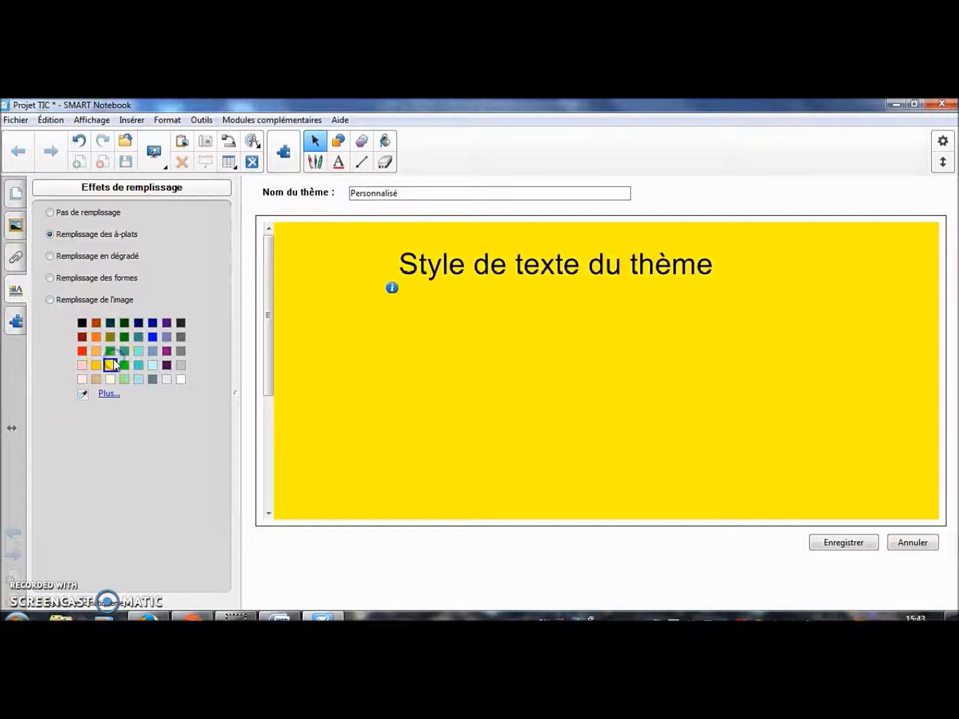
{"action": "left_click", "coordinate": [111, 337]}
{"action": "left_click", "coordinate": [139, 337]}
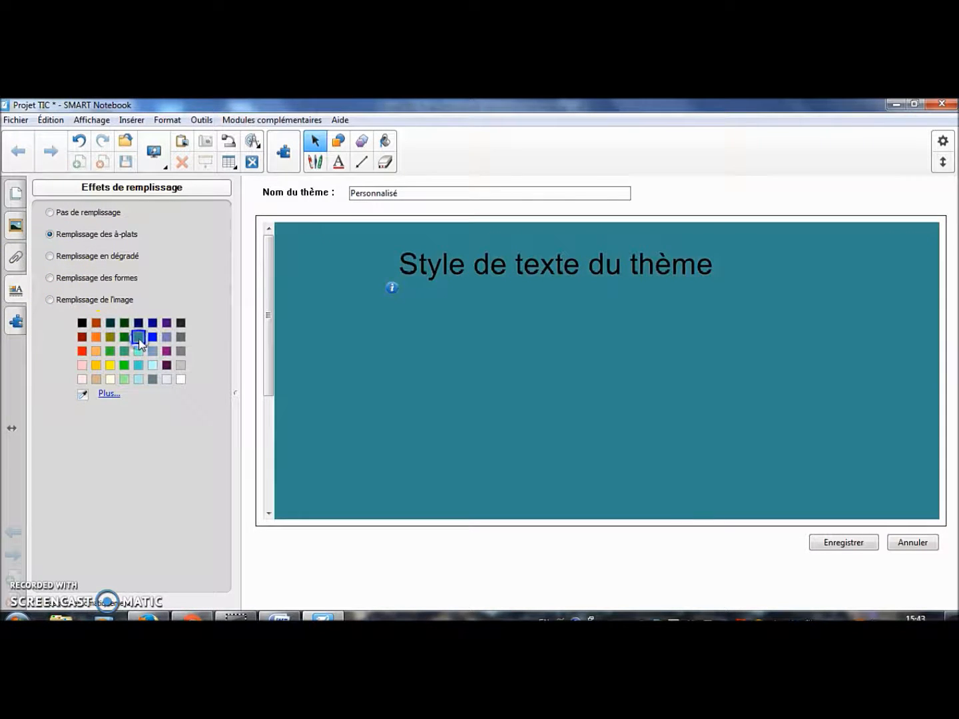
{"action": "left_click", "coordinate": [911, 541]}
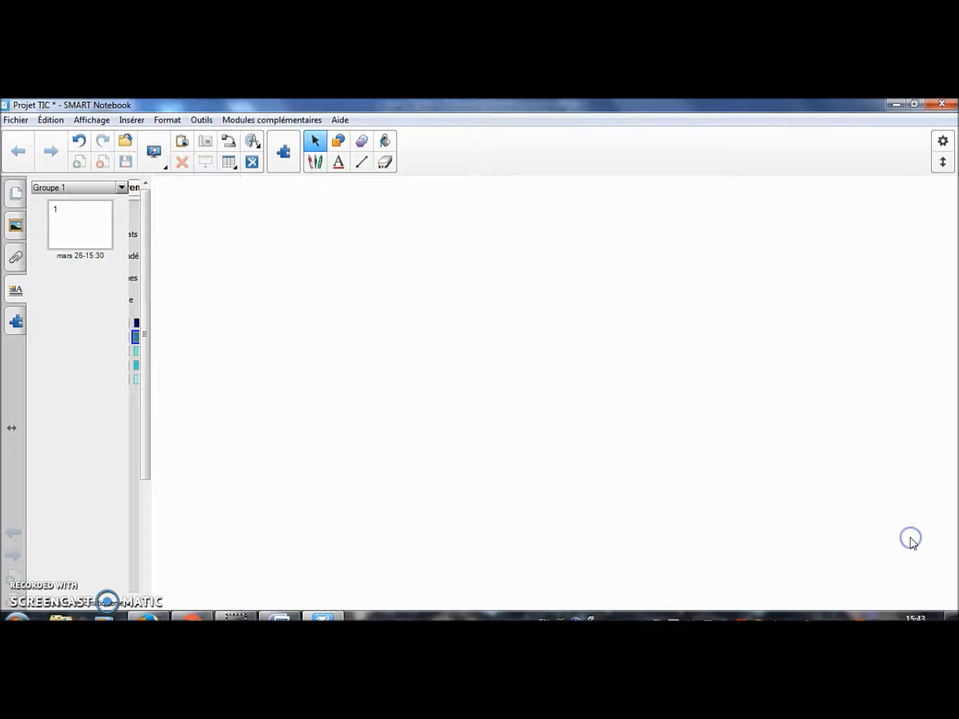
Examine the available drawing and writing tools and their presets: pens, highlighter, text and creative pens, brush, eraser, line, shape, fill and text styles
{"action": "left_click", "coordinate": [204, 121]}
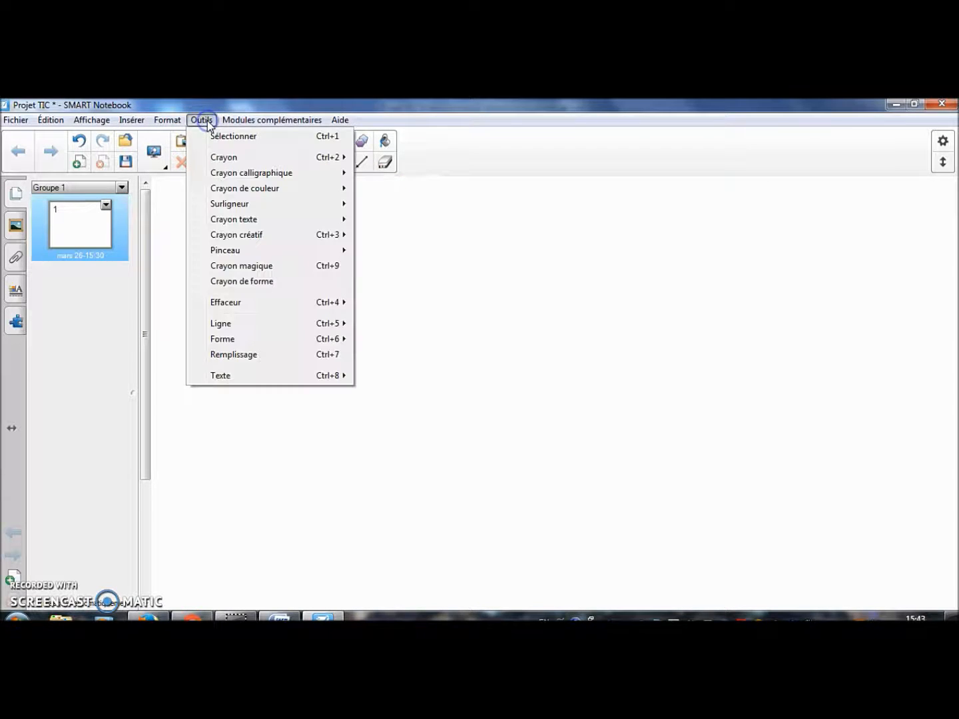
{"action": "mouse_move", "coordinate": [224, 157]}
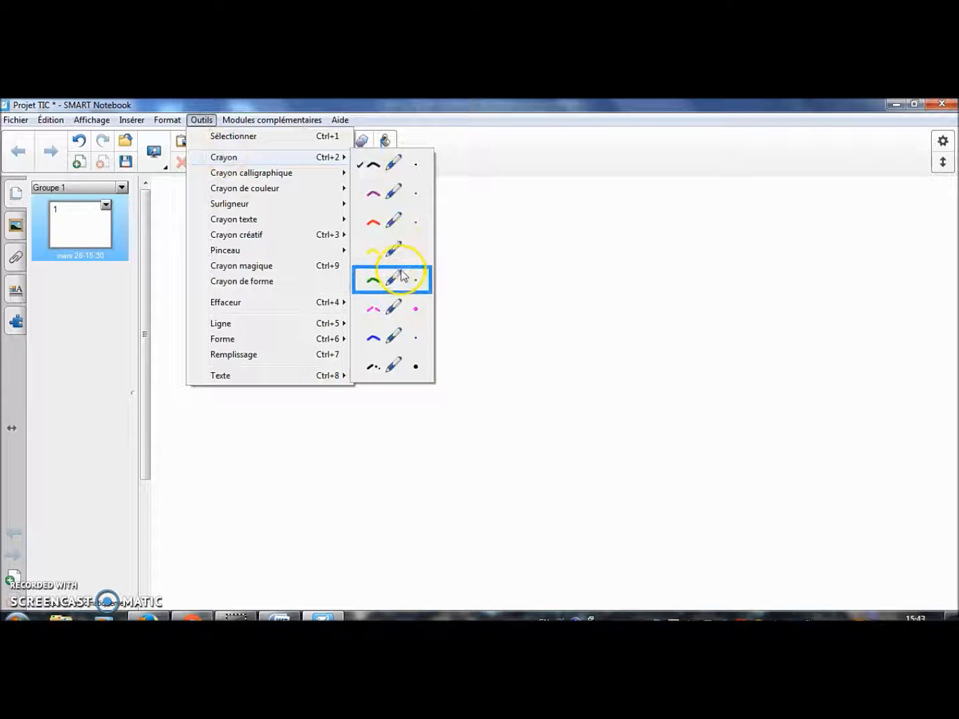
{"action": "mouse_move", "coordinate": [291, 180]}
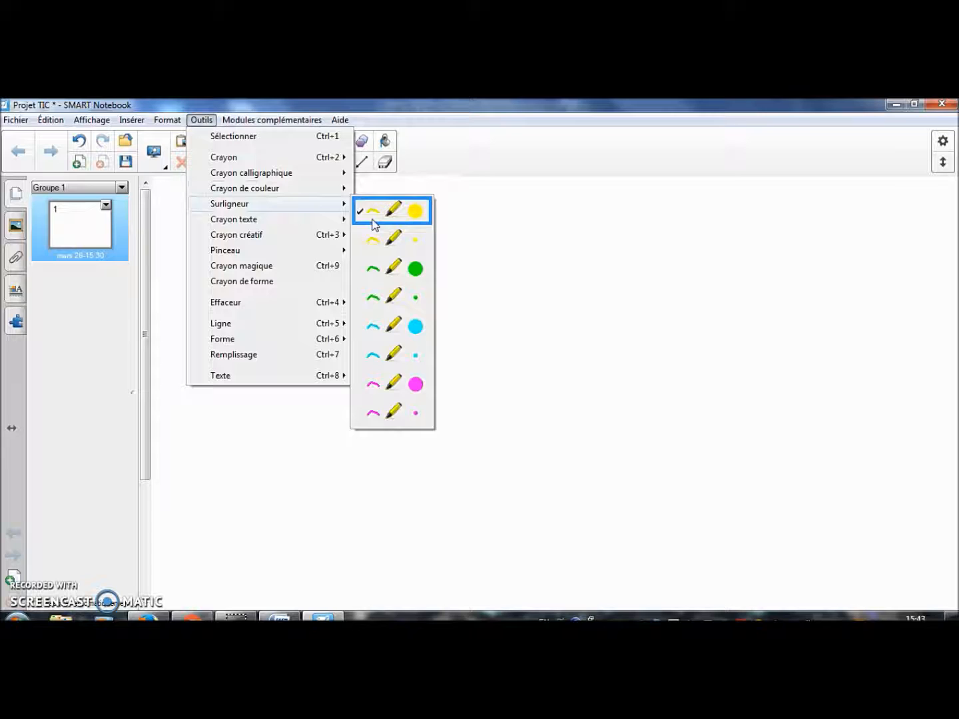
{"action": "left_click", "coordinate": [308, 221]}
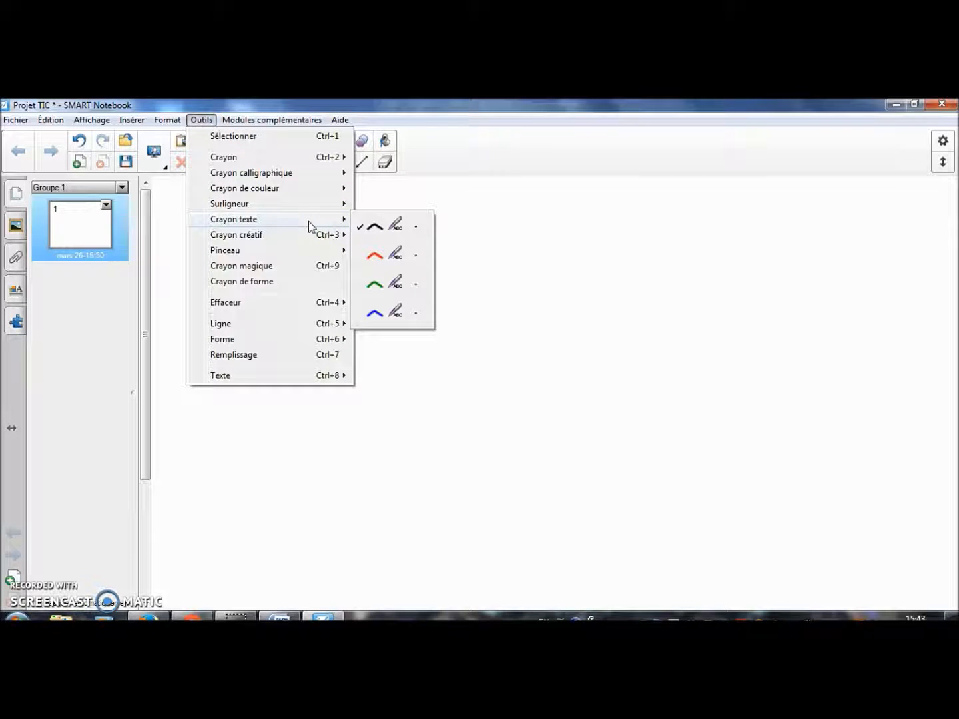
{"action": "left_click", "coordinate": [307, 235]}
{"action": "left_click", "coordinate": [304, 250]}
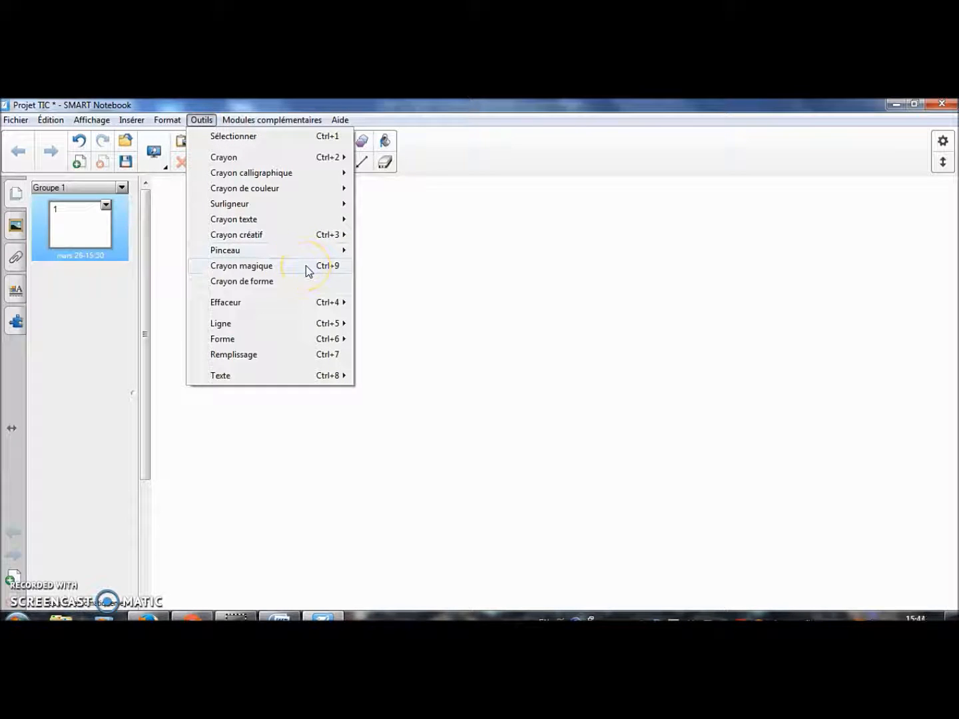
{"action": "mouse_move", "coordinate": [279, 303]}
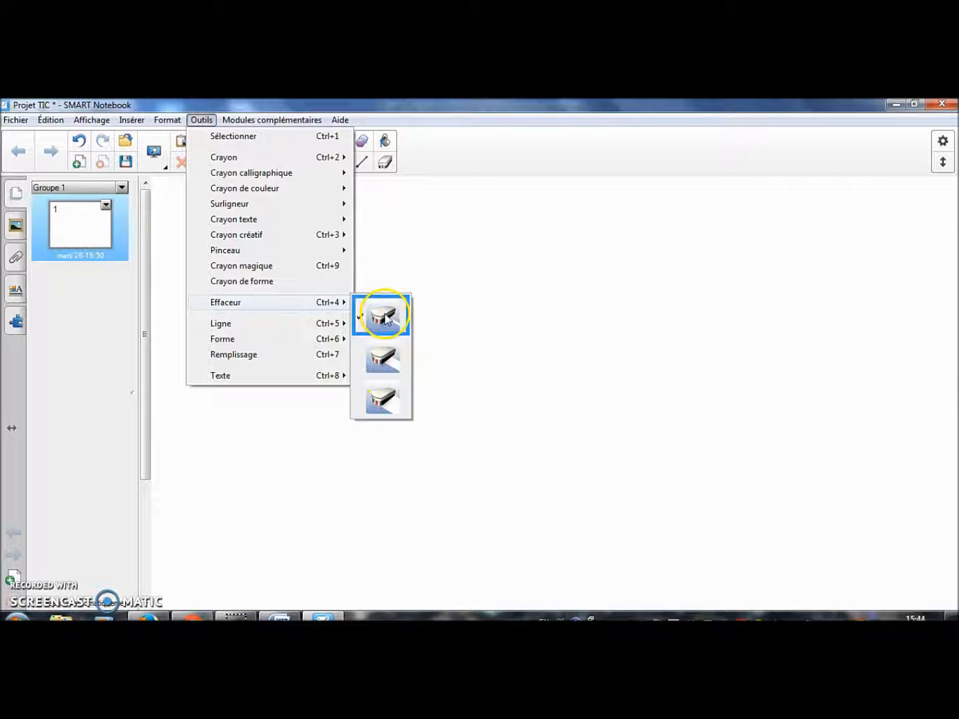
{"action": "mouse_move", "coordinate": [288, 331]}
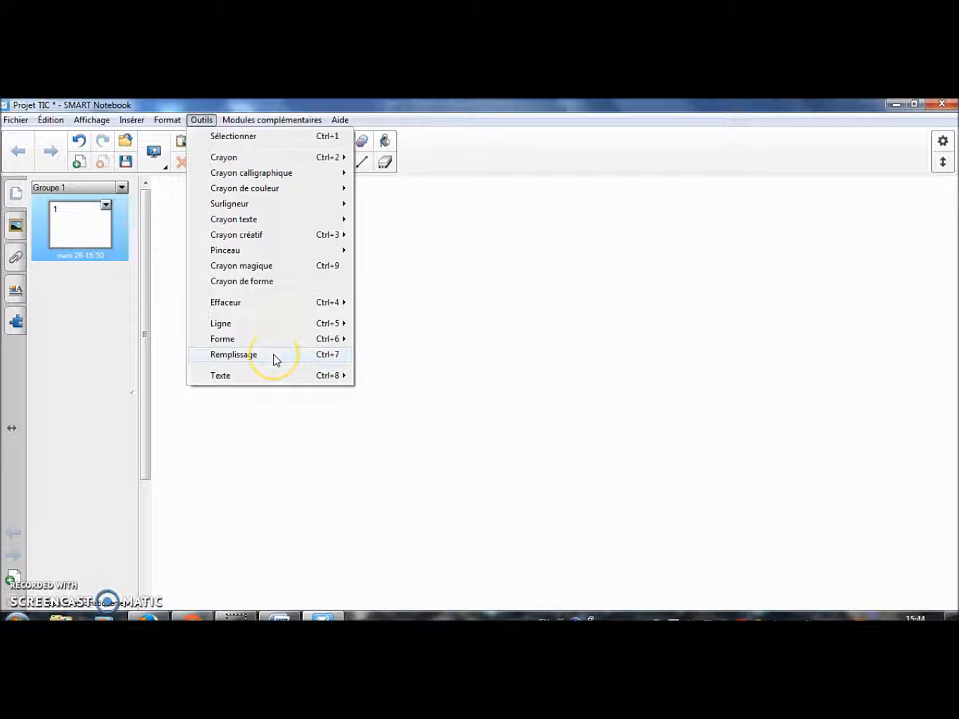
{"action": "mouse_move", "coordinate": [273, 383]}
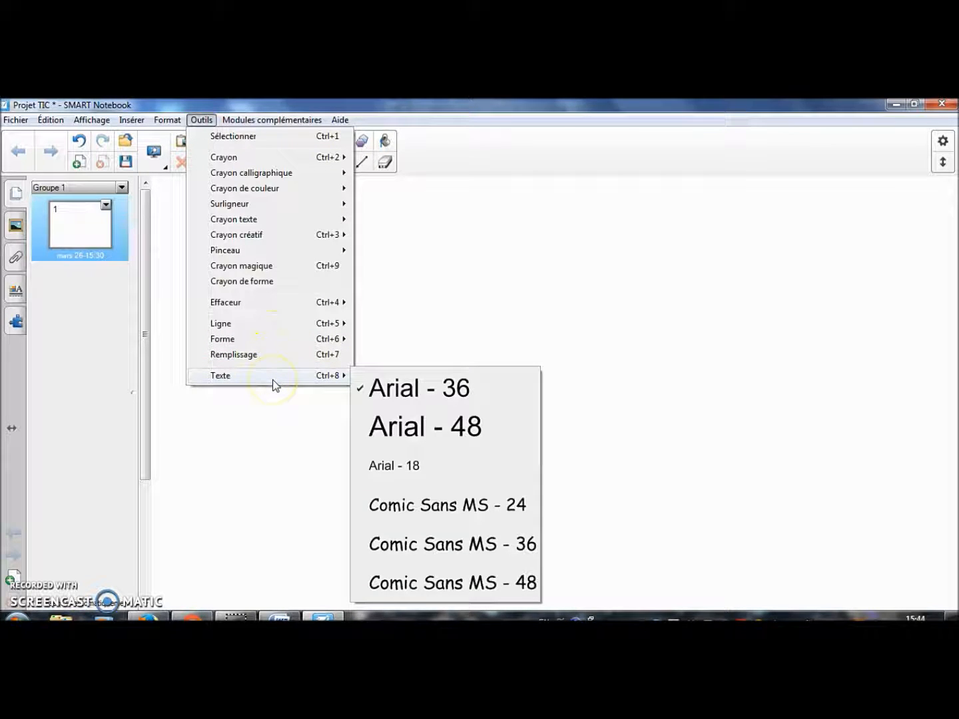
{"action": "left_click", "coordinate": [428, 250]}
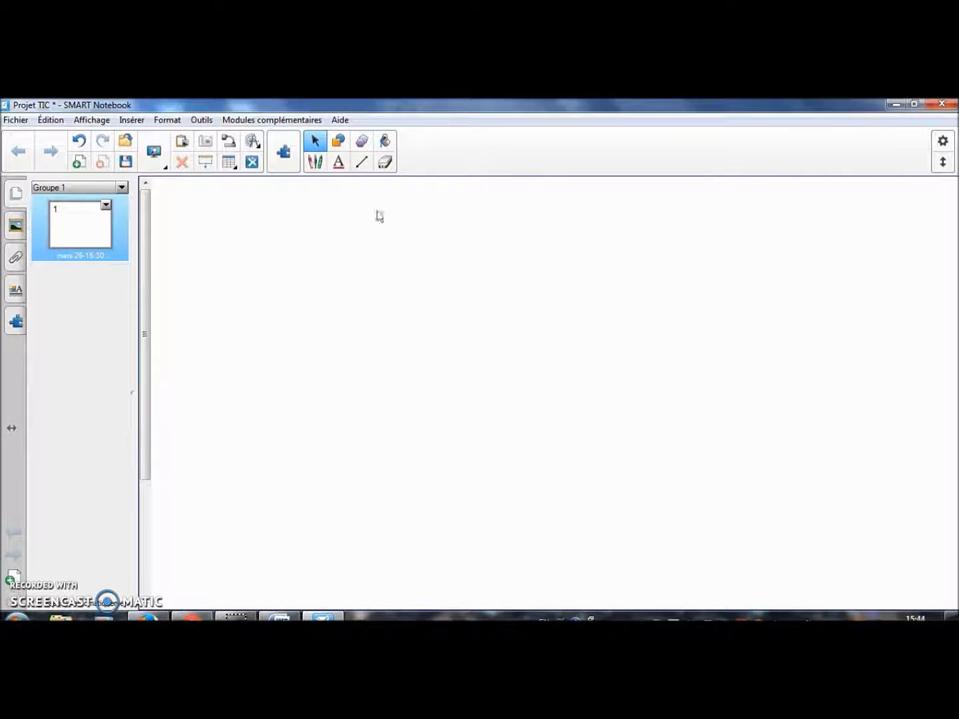